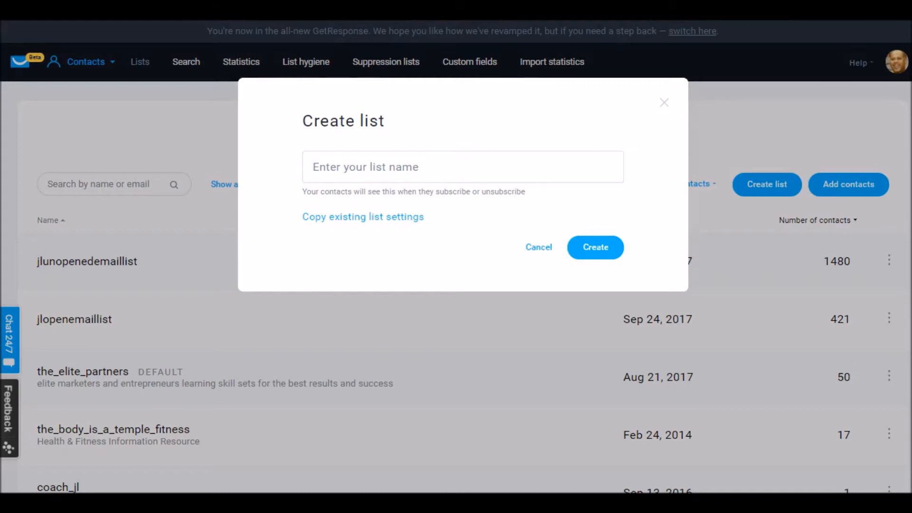
# Create a new contact list named demolistjl
pyautogui.click(418, 168)
pyautogui.write('demo')
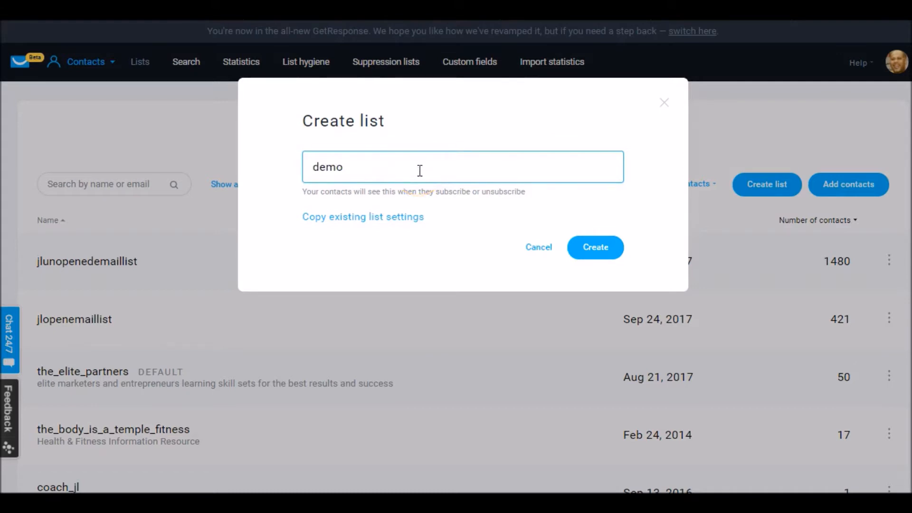
pyautogui.write(' list')
pyautogui.press('BackSpace')
pyautogui.press('BackSpace')
pyautogui.press('BackSpace')
pyautogui.press('BackSpace')
pyautogui.press('BackSpace')
pyautogui.write('list')
pyautogui.write('jl')
pyautogui.click(591, 248)
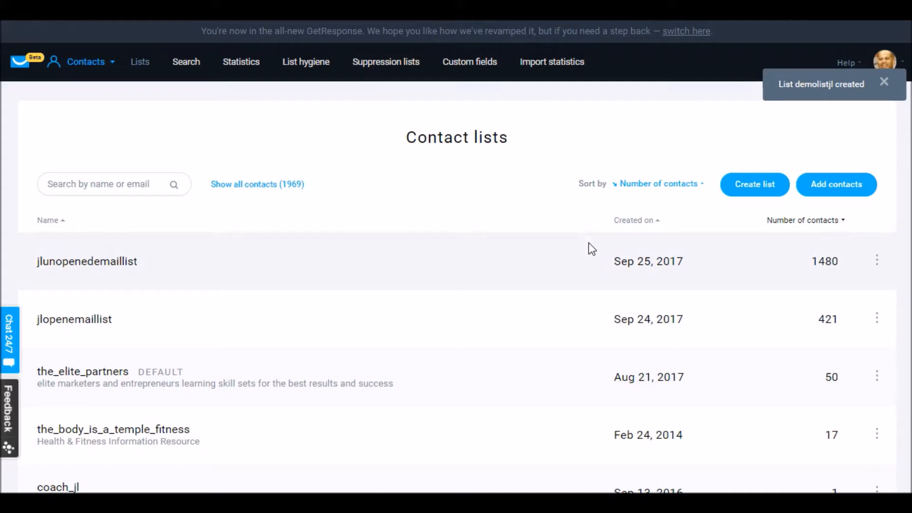
pyautogui.click(601, 243)
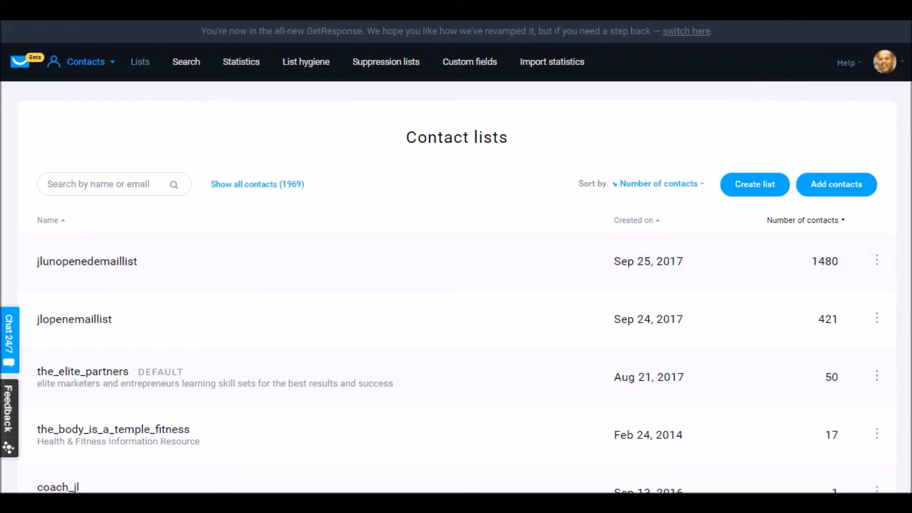
# Set the contact lists overview to show 20 lists per page
pyautogui.scroll(-10, 456, 256)
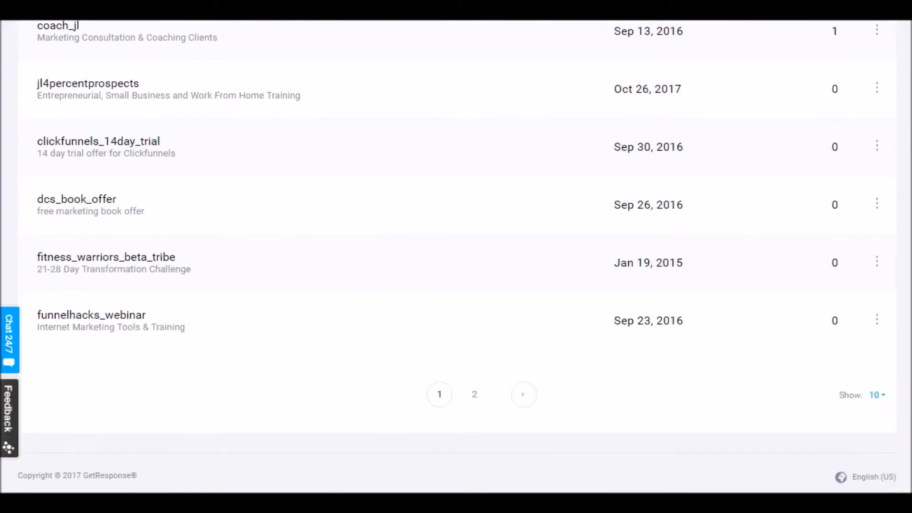
pyautogui.click(878, 397)
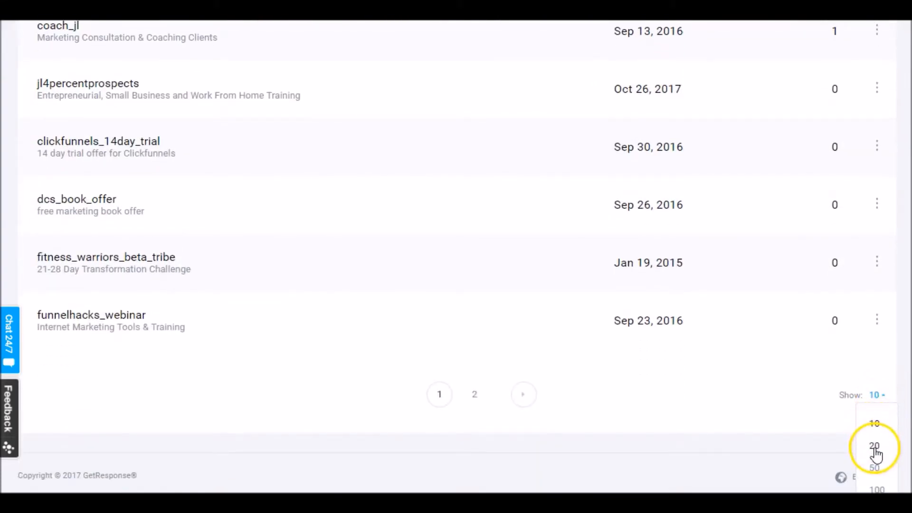
pyautogui.click(875, 449)
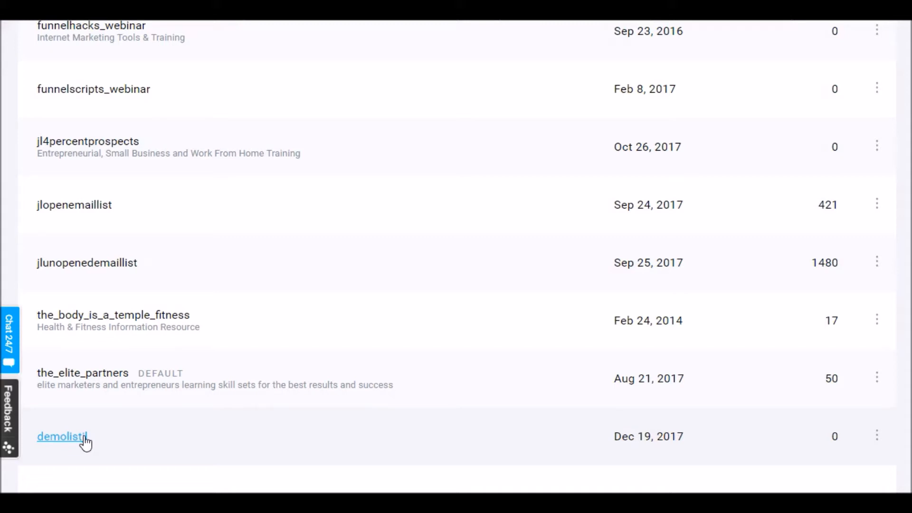
# Open the settings of the demolistjl list
pyautogui.click(877, 439)
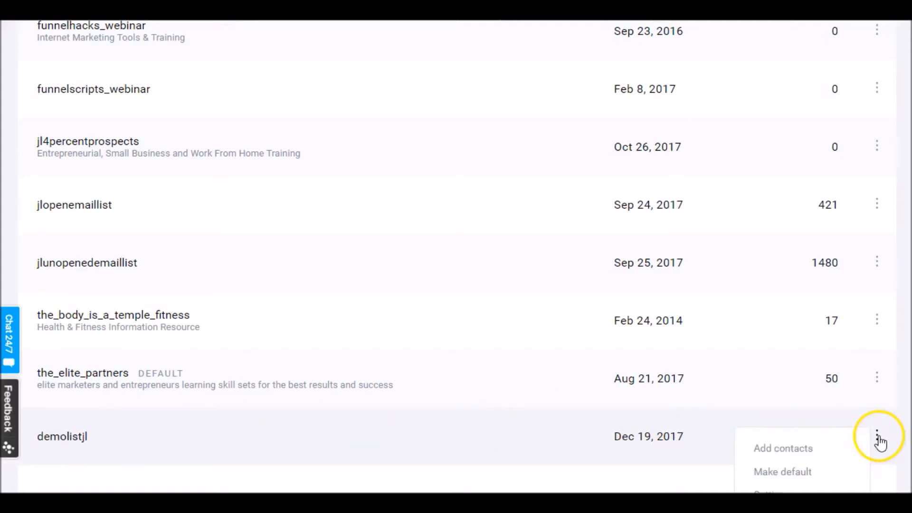
pyautogui.scroll(-3, 879, 330)
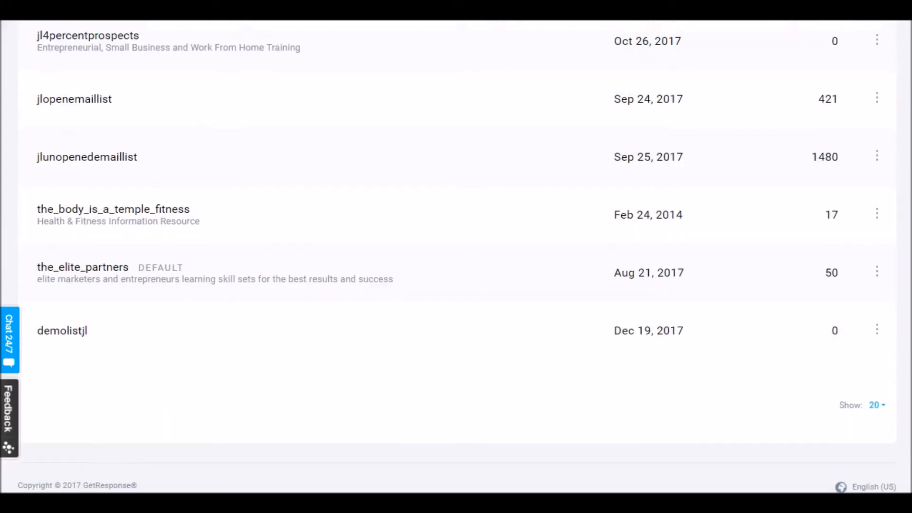
pyautogui.click(877, 325)
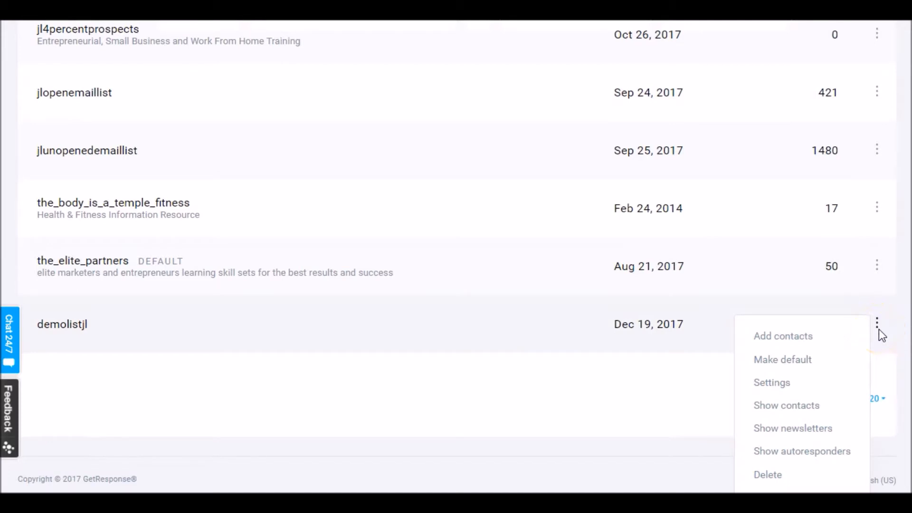
pyautogui.click(784, 387)
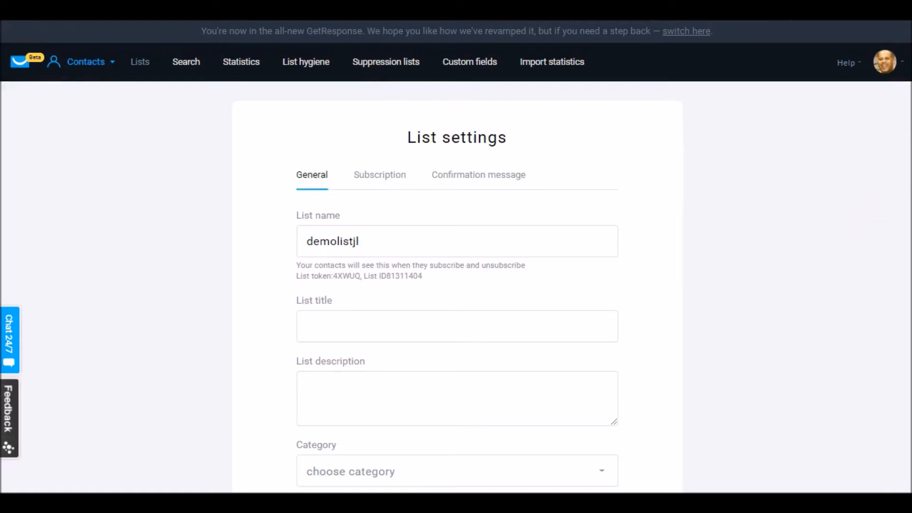
# Enter "Demo List" as the list title and "marketing list" as the list description
pyautogui.scroll(-2, 456, 257)
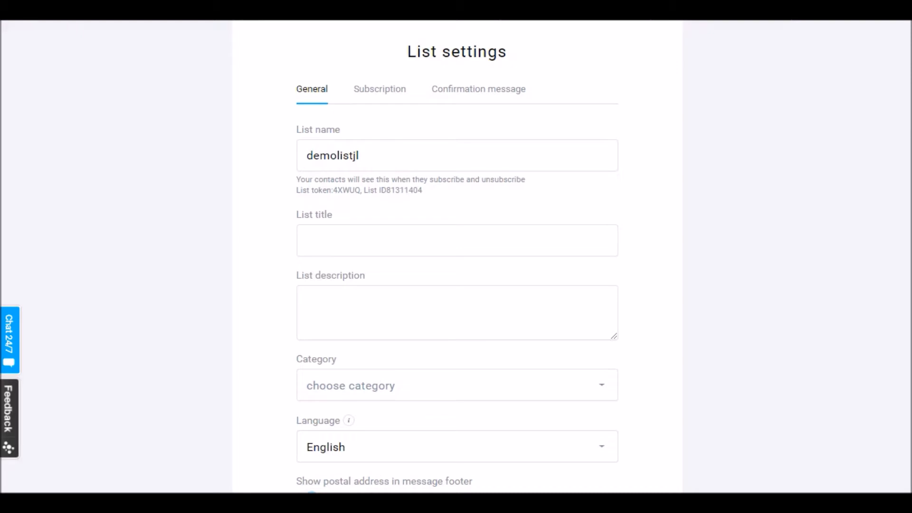
pyautogui.click(394, 239)
pyautogui.write('Demo')
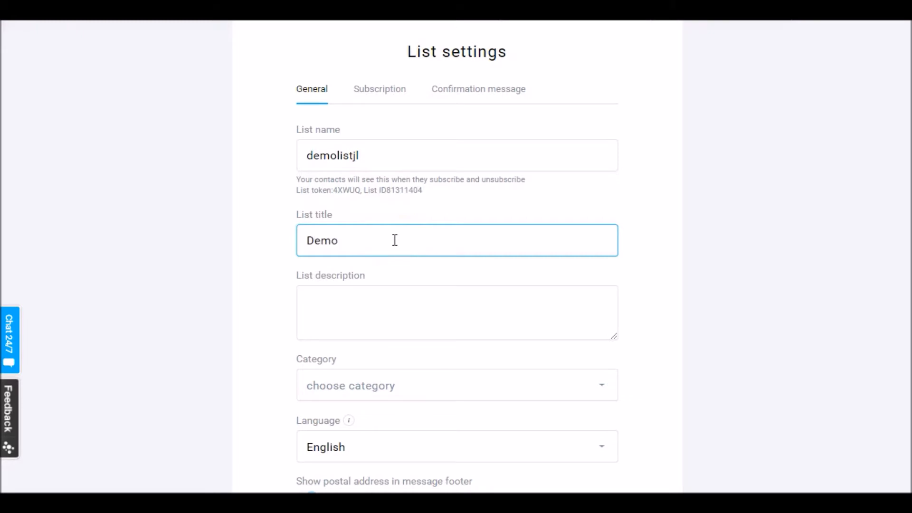
pyautogui.write(' List')
pyautogui.click(373, 293)
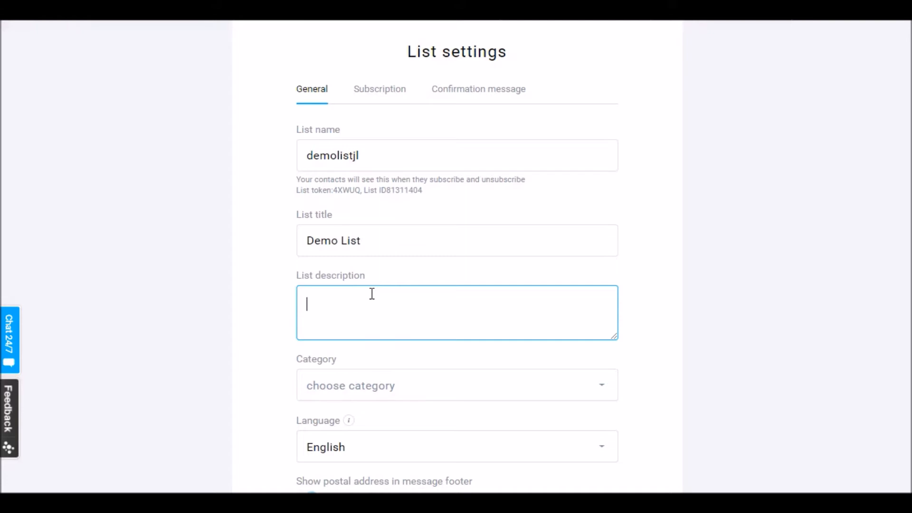
pyautogui.write('marketing list')
# Set the list category to Internet Marketing and save the general settings
pyautogui.click(603, 389)
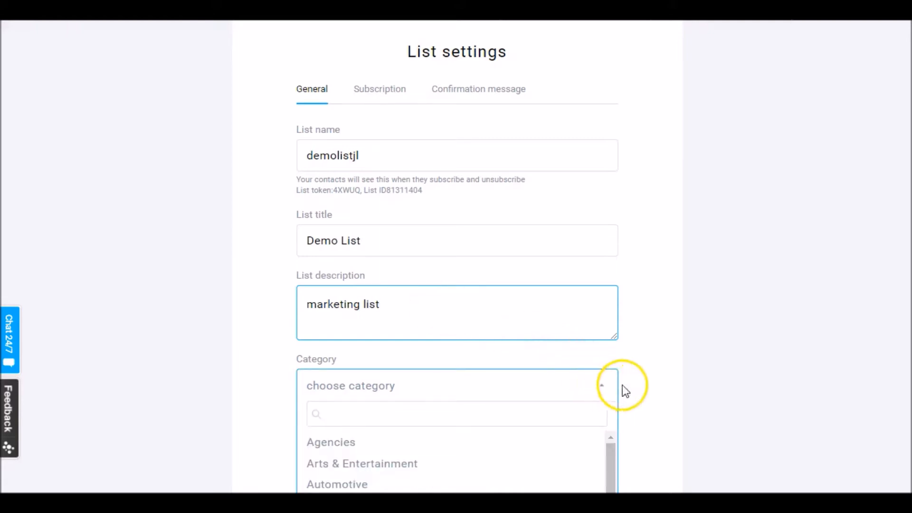
pyautogui.scroll(-5, 652, 226)
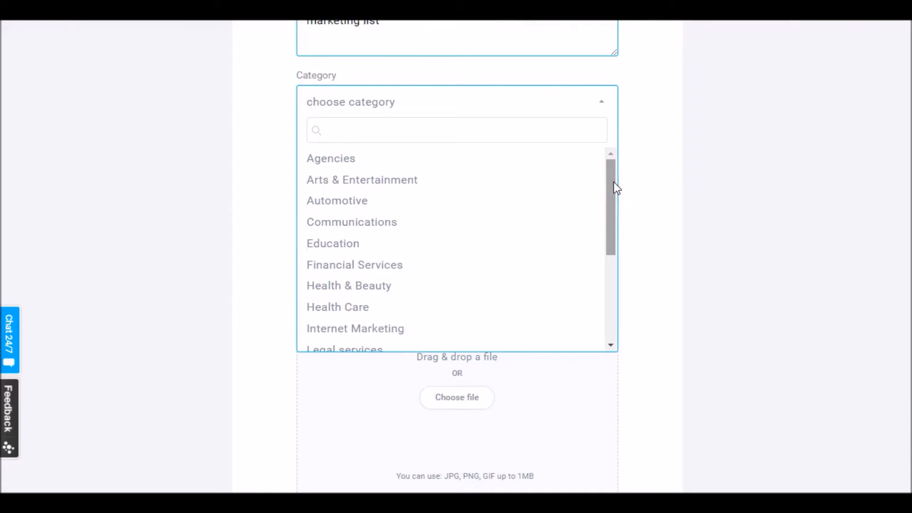
pyautogui.moveTo(614, 181)
pyautogui.mouseDown()
pyautogui.moveTo(606, 278)
pyautogui.moveTo(616, 212)
pyautogui.mouseUp()
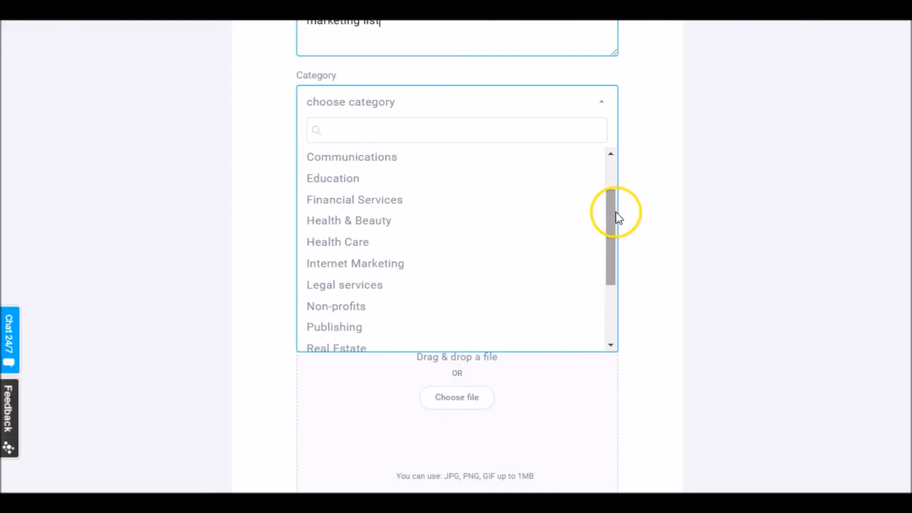
pyautogui.click(382, 264)
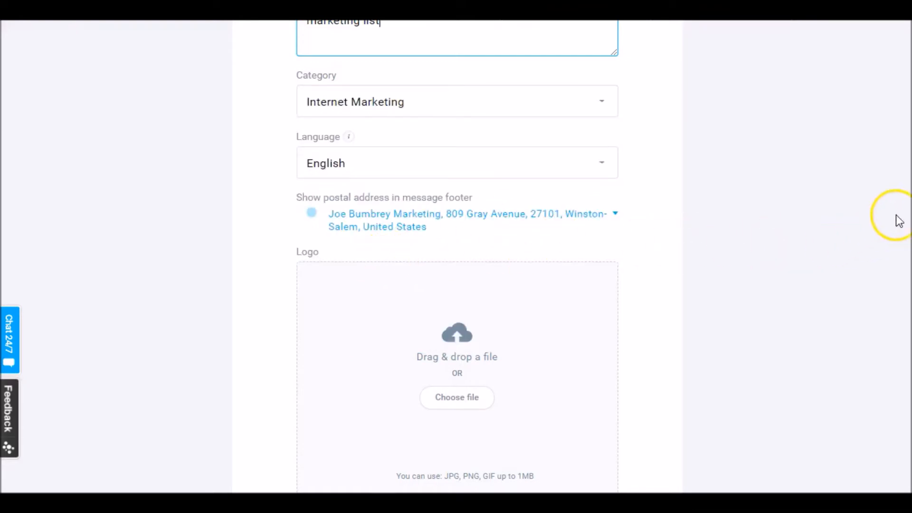
pyautogui.scroll(-1, 457, 249)
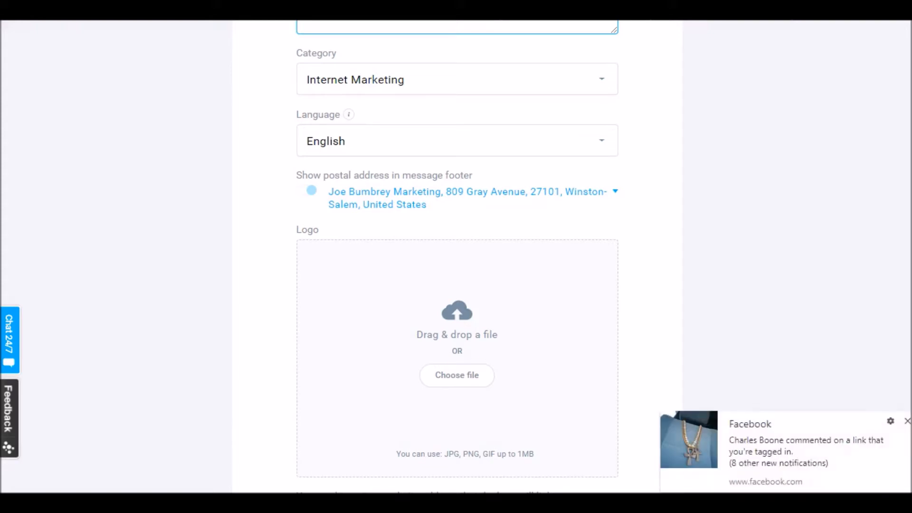
pyautogui.click(907, 421)
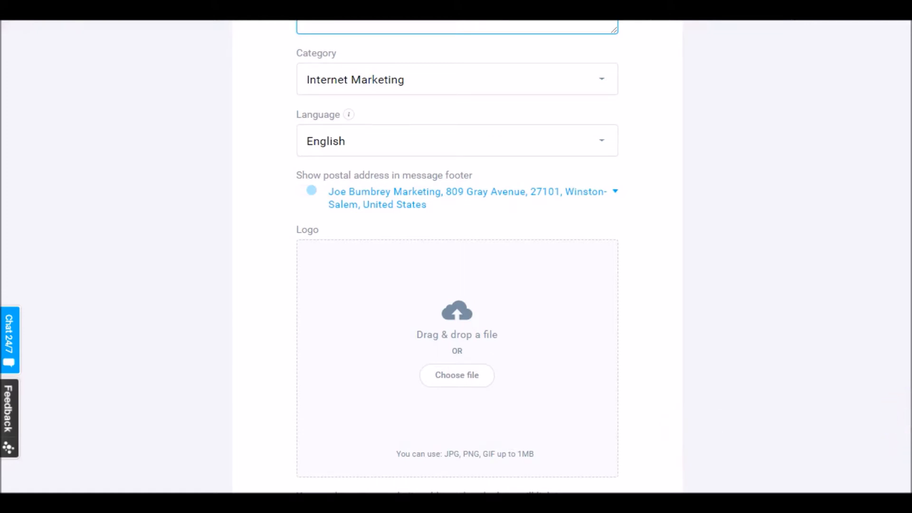
pyautogui.scroll(-3, 457, 256)
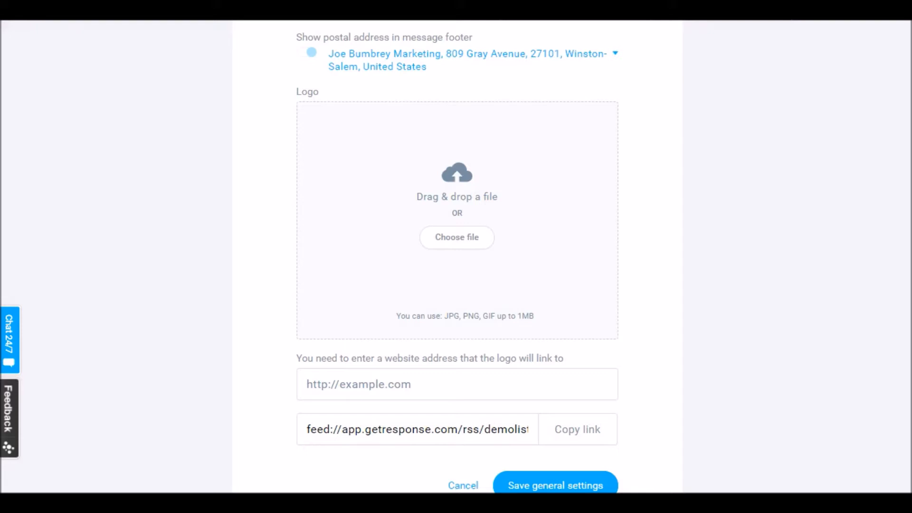
pyautogui.scroll(-2, 457, 257)
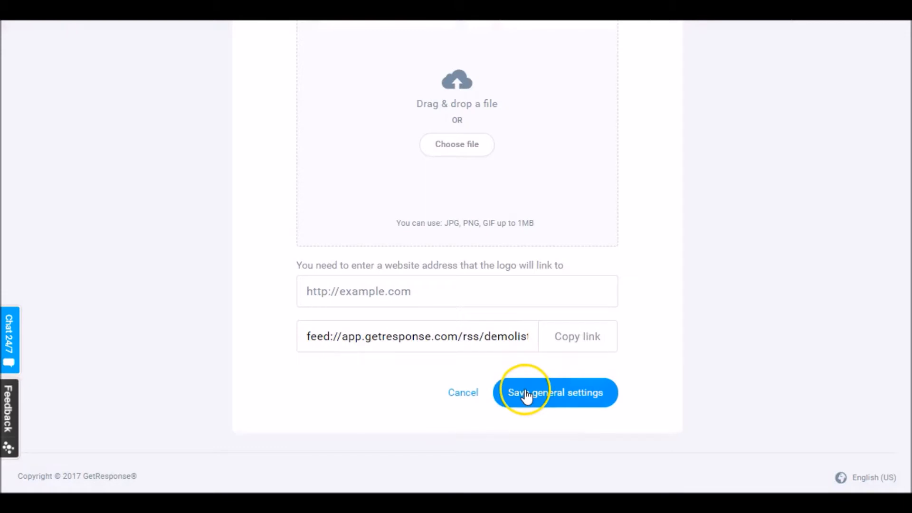
pyautogui.click(526, 395)
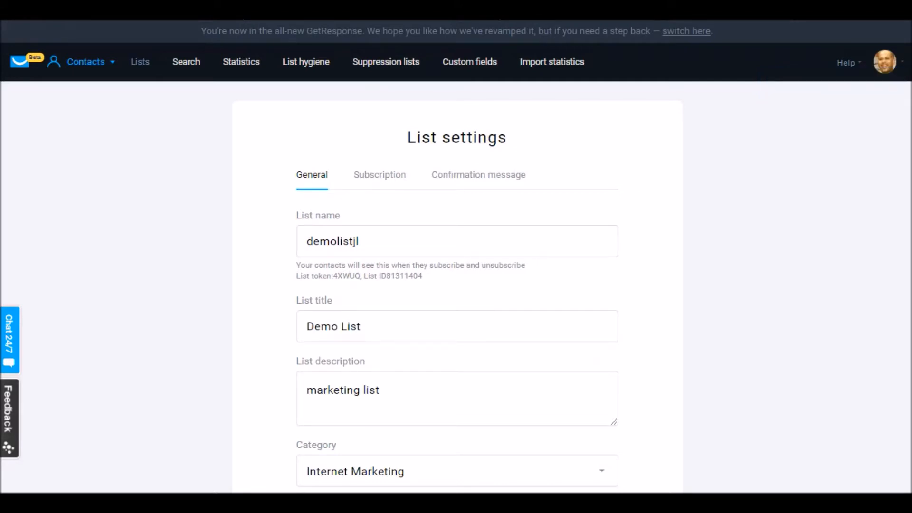
# Open the subscription settings of the demolistjl list
pyautogui.click(396, 186)
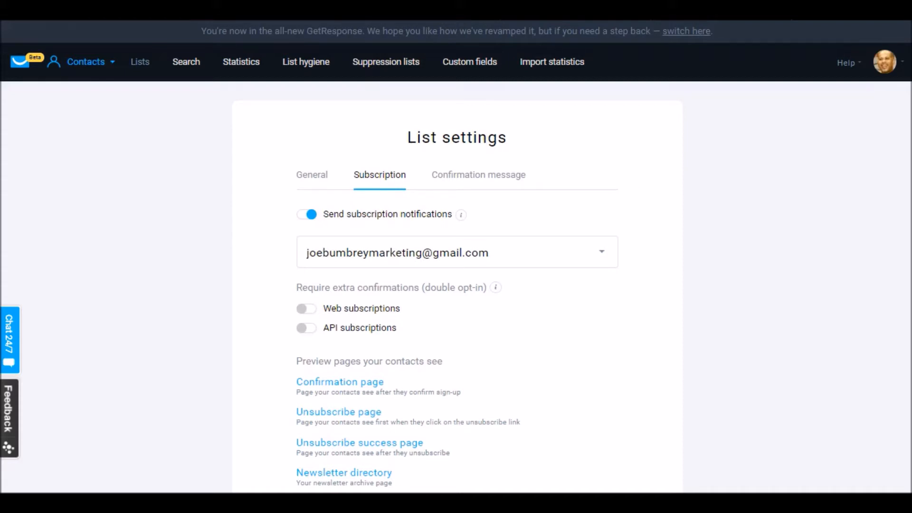
pyautogui.scroll(-2, 456, 256)
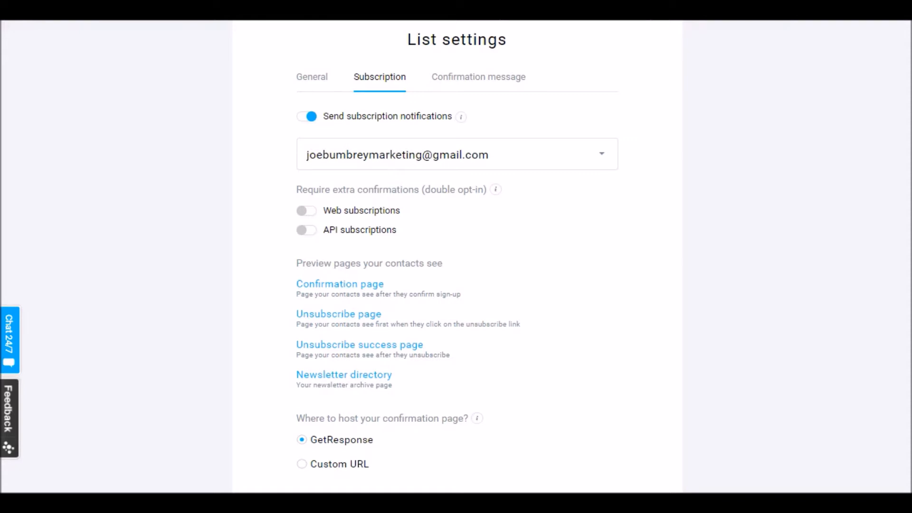
# Try the double opt-in confirmations for web and API subscriptions, and switch both back off
pyautogui.click(306, 216)
pyautogui.click(309, 233)
pyautogui.click(310, 233)
pyautogui.click(309, 210)
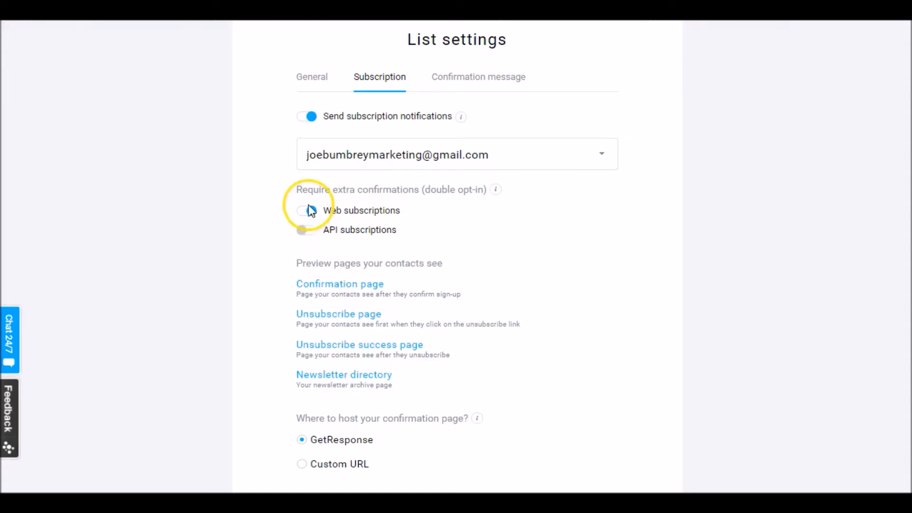
pyautogui.click(309, 213)
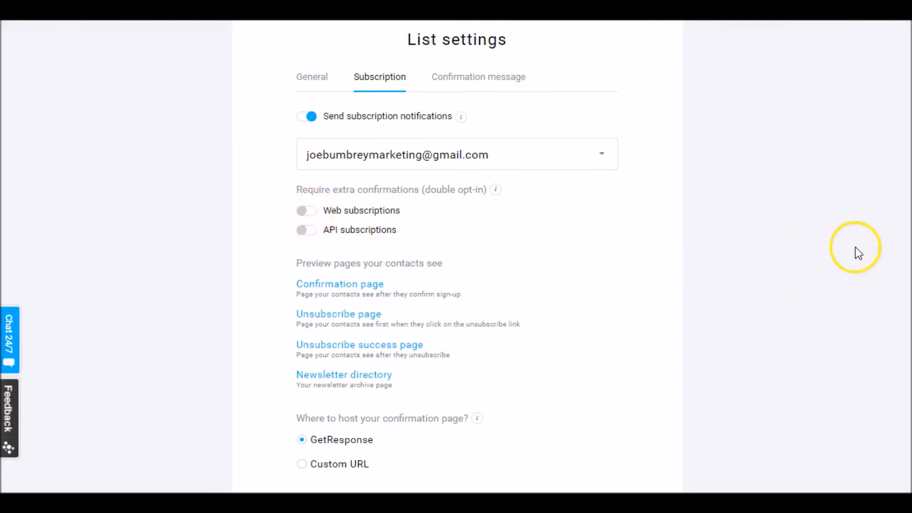
# Save the list's subscription settings and dismiss the notifications
pyautogui.scroll(-1, 457, 262)
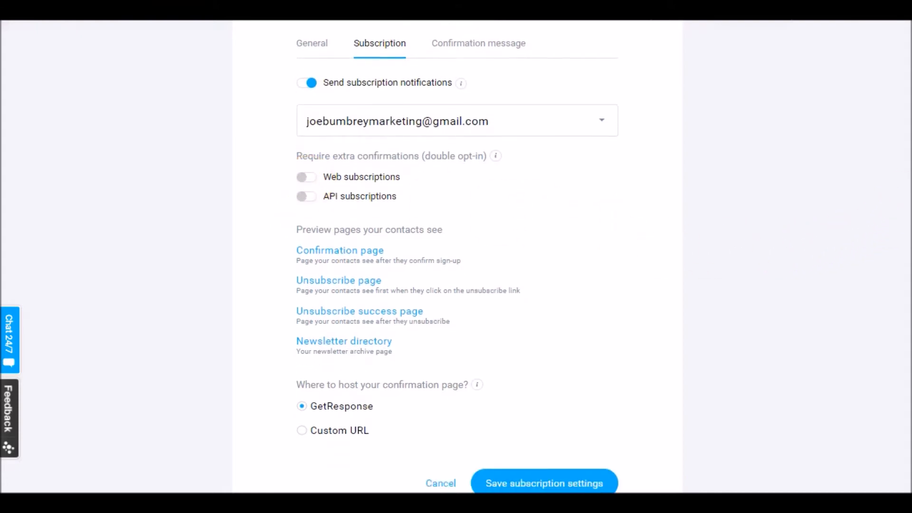
pyautogui.scroll(-1, 458, 262)
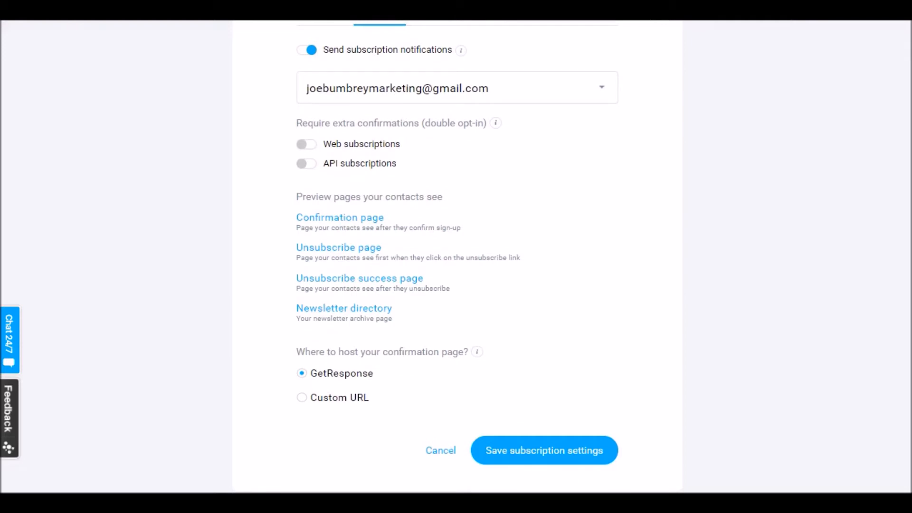
pyautogui.click(565, 459)
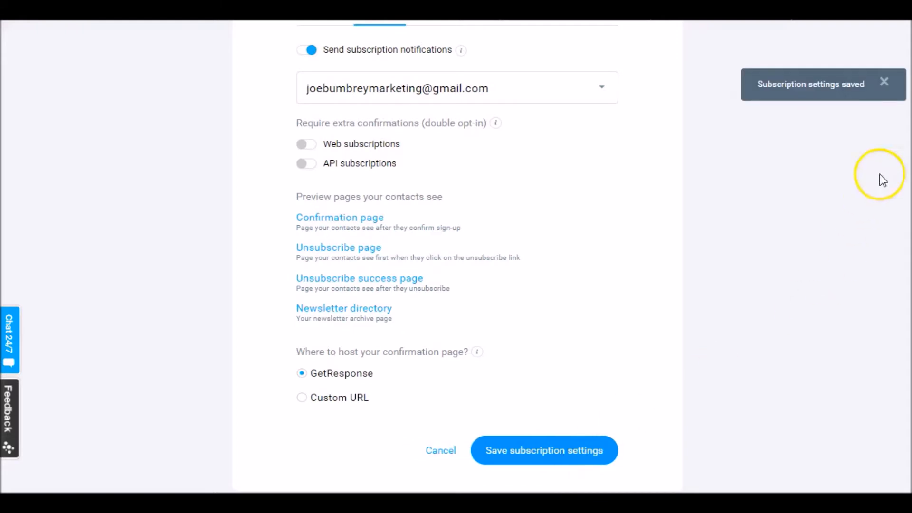
pyautogui.click(882, 83)
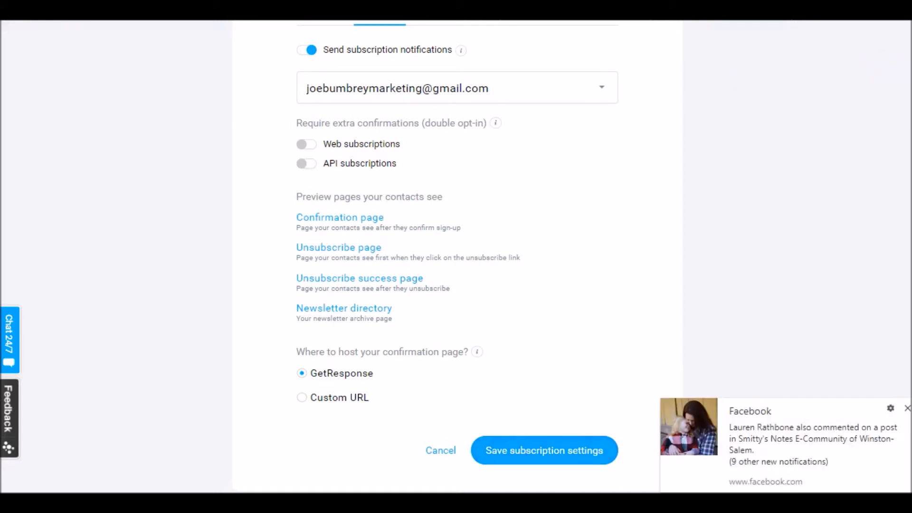
pyautogui.click(907, 408)
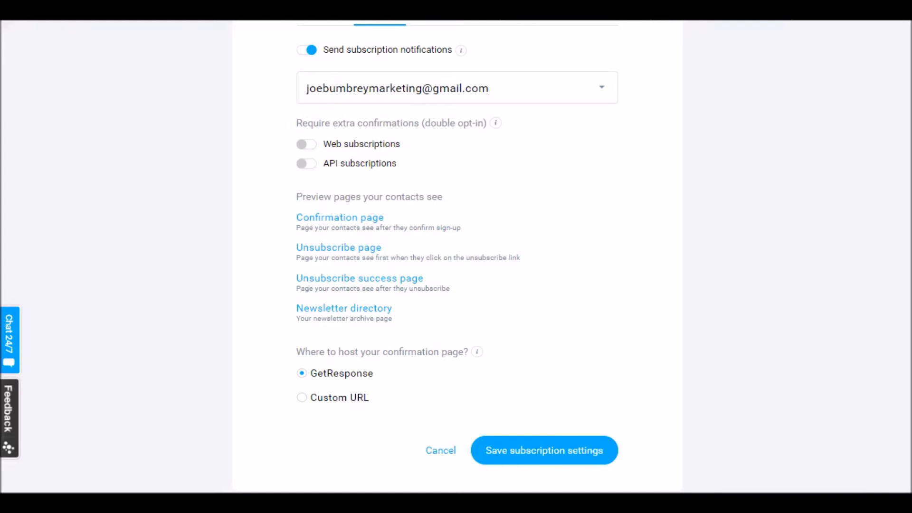
# Try a custom URL as the host of the confirmation page, and return to GetResponse hosting
pyautogui.click(301, 398)
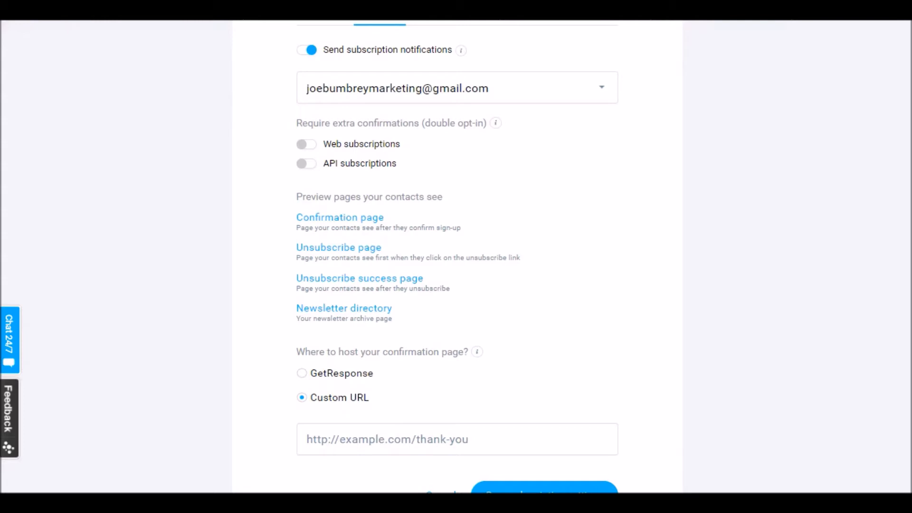
pyautogui.click(303, 374)
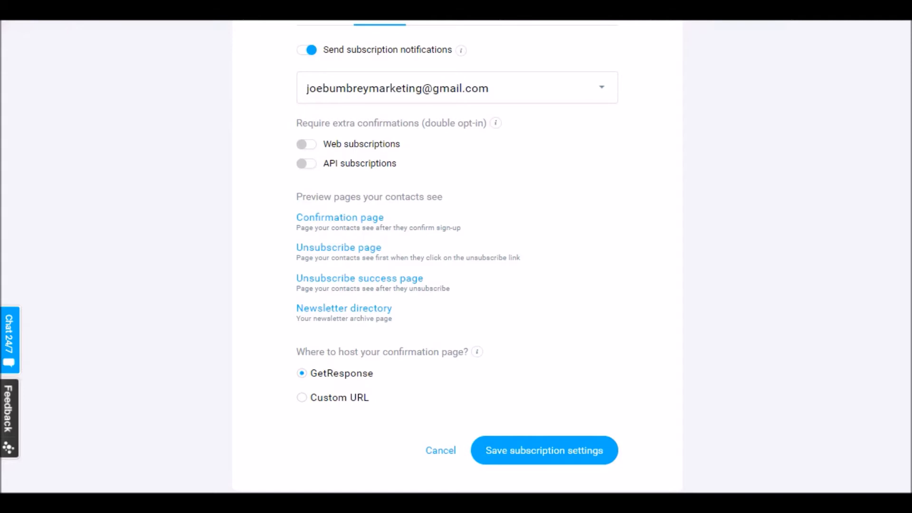
# Open the confirmation message settings of the demolistjl list
pyautogui.scroll(3, 895, 158)
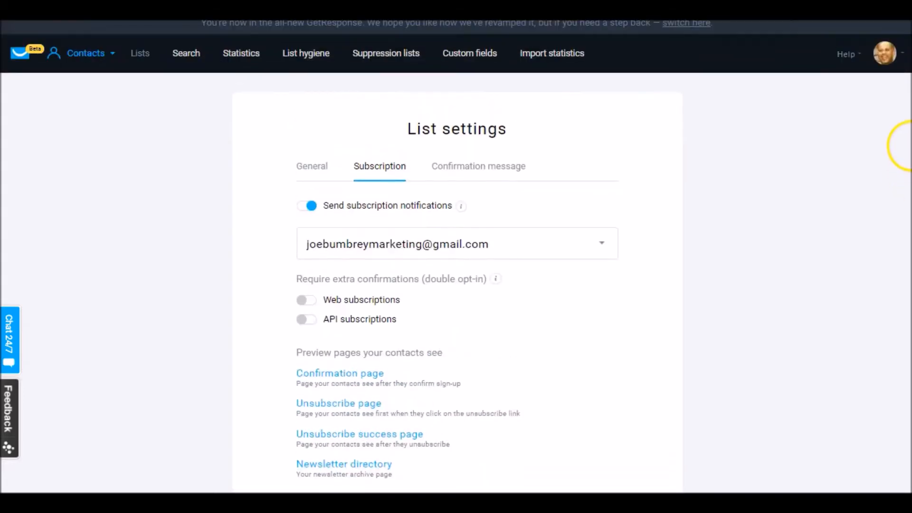
pyautogui.click(504, 171)
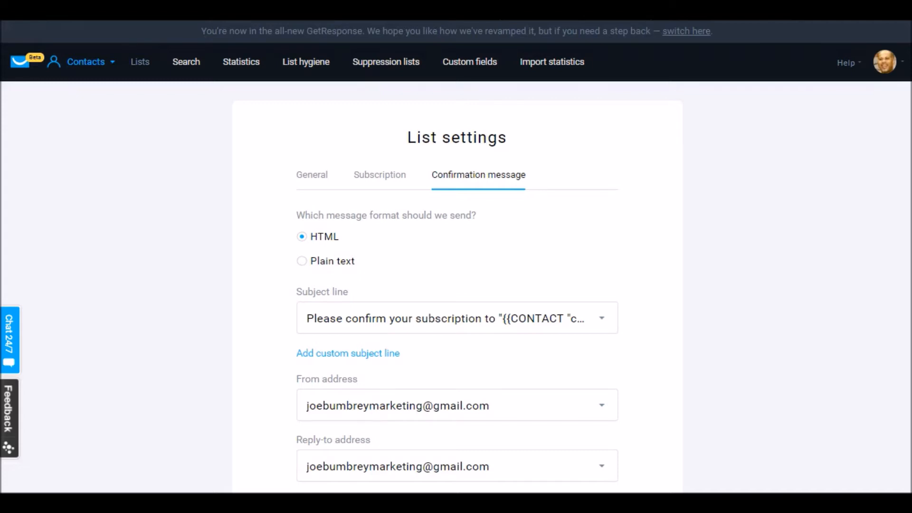
# Examine the subject lines available for the confirmation message without choosing a different one
pyautogui.scroll(-4, 456, 256)
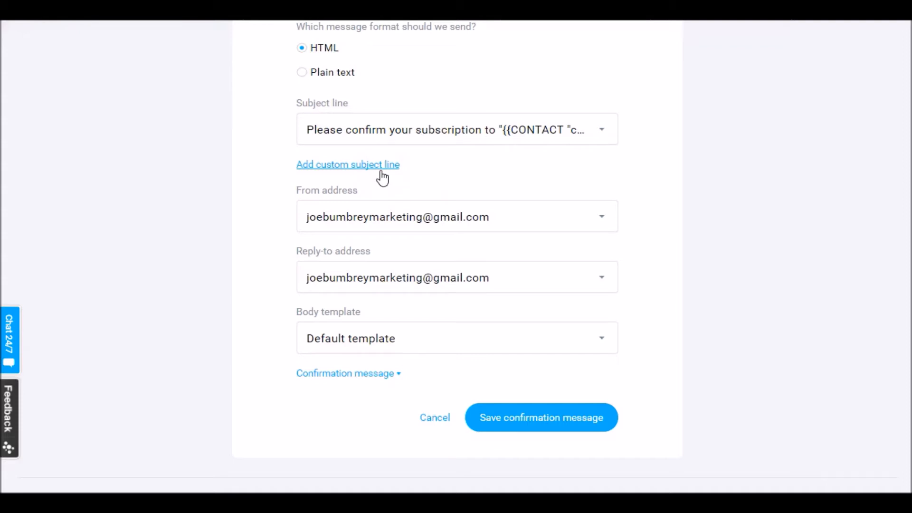
pyautogui.click(602, 133)
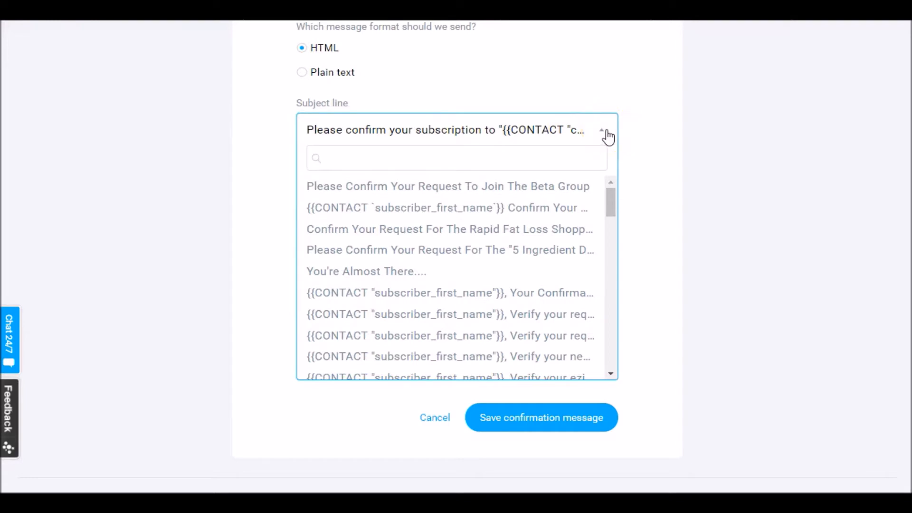
pyautogui.click(604, 188)
pyautogui.moveTo(611, 198)
pyautogui.mouseDown()
pyautogui.moveTo(604, 256)
pyautogui.moveTo(614, 355)
pyautogui.moveTo(613, 226)
pyautogui.moveTo(603, 196)
pyautogui.mouseUp()
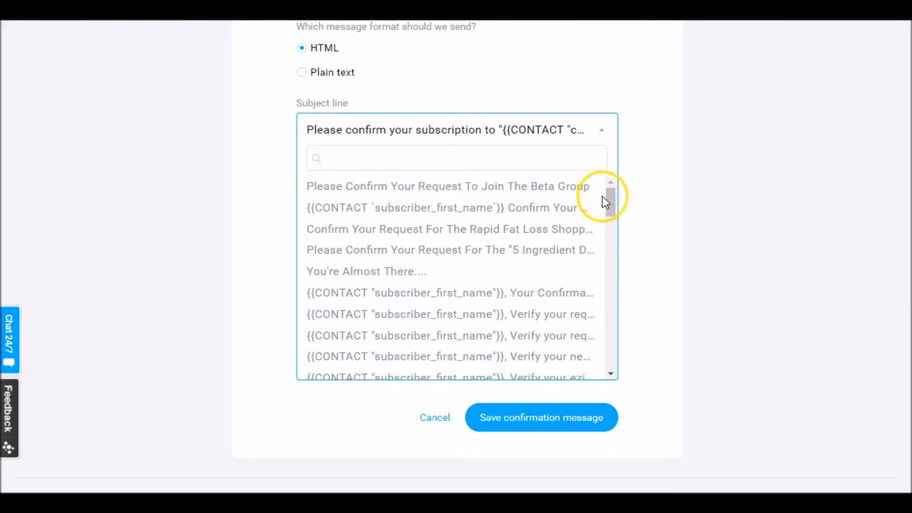
pyautogui.click(720, 130)
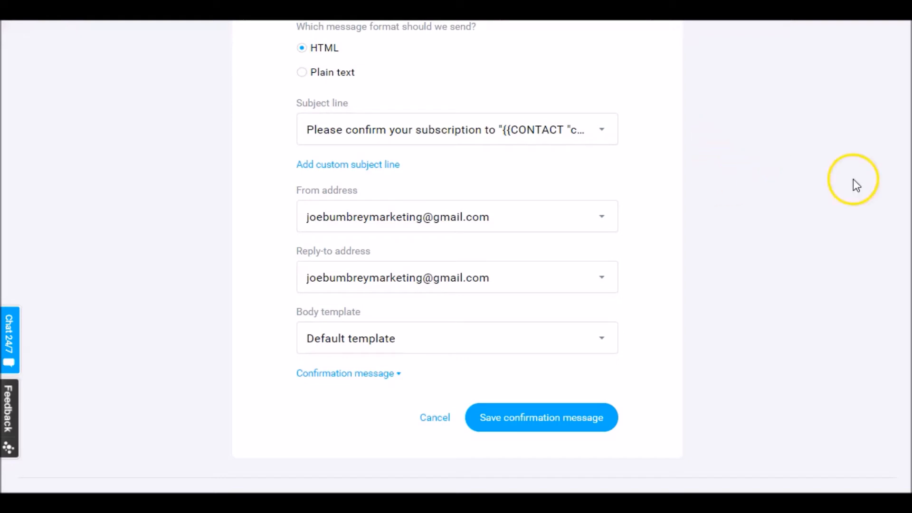
pyautogui.scroll(4, 456, 257)
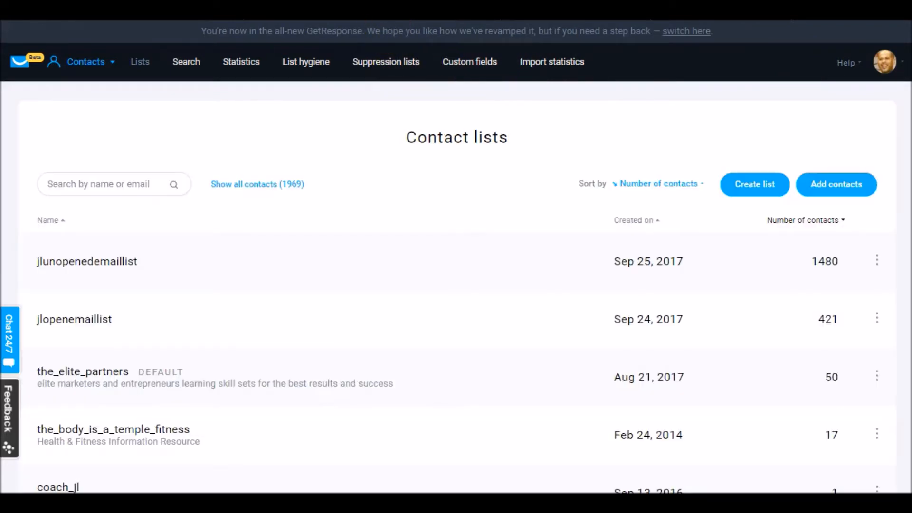
# Go to the email marketing autoresponders and start creating a new autoresponder
pyautogui.click(89, 66)
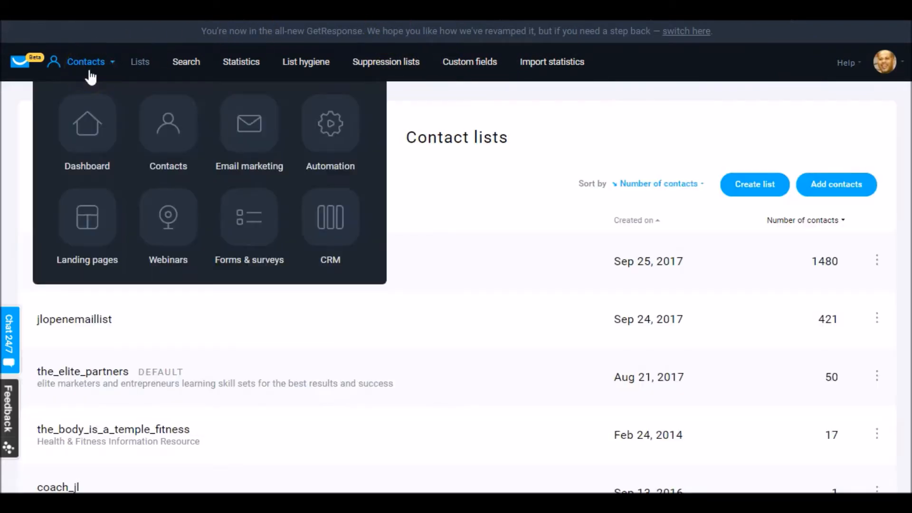
pyautogui.click(233, 111)
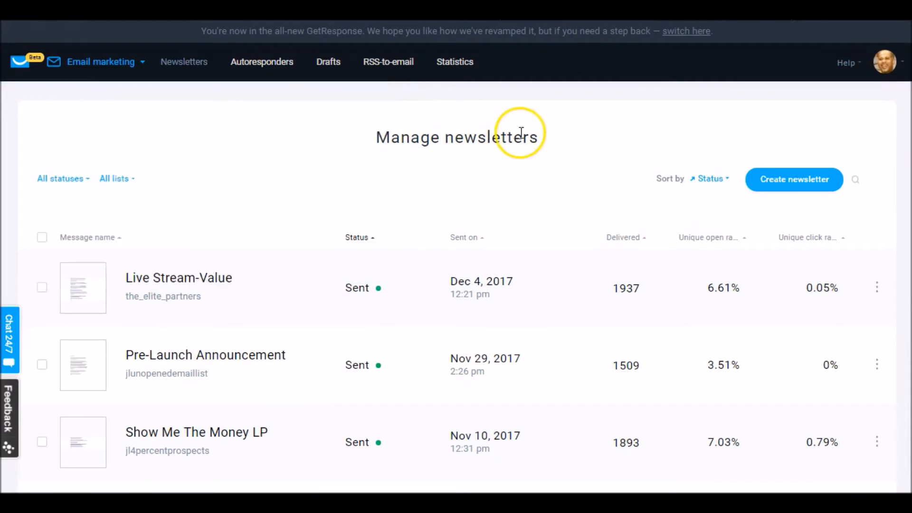
pyautogui.click(281, 69)
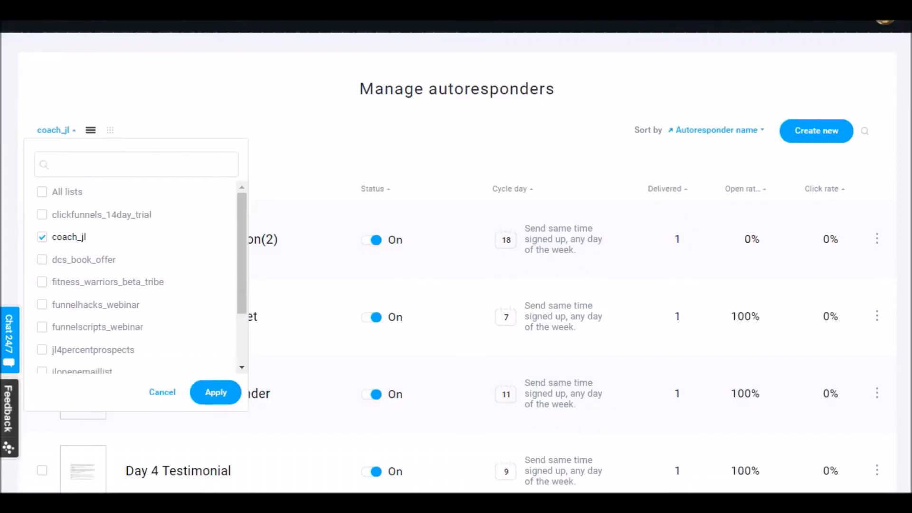
pyautogui.click(283, 109)
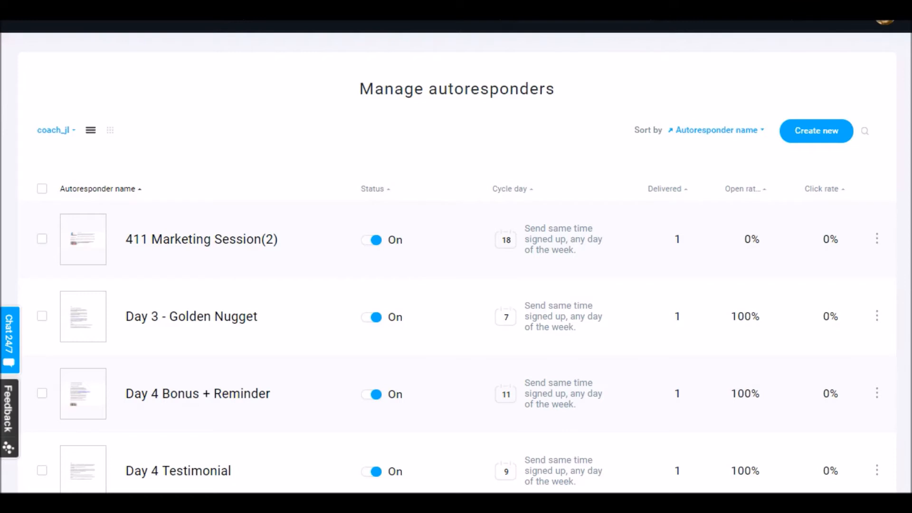
pyautogui.click(805, 135)
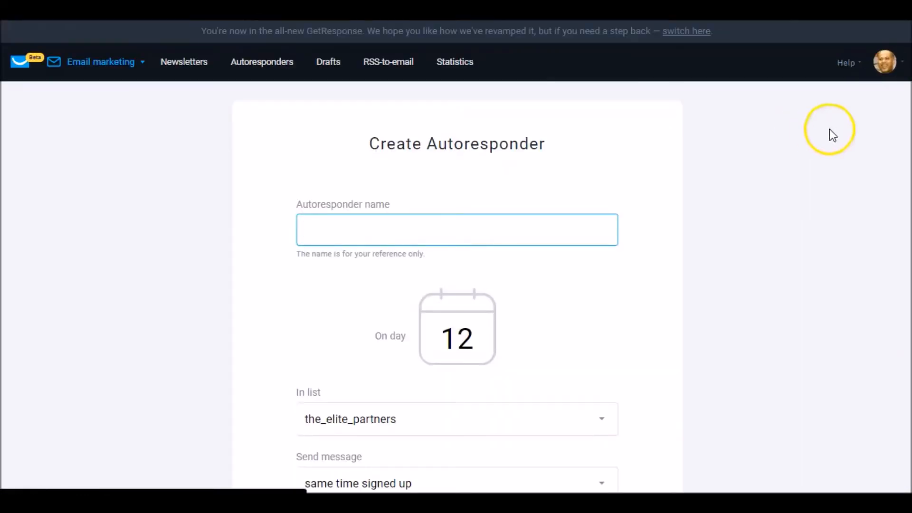
# Assign the new autoresponder to the demolistjl list
pyautogui.scroll(-3, 456, 256)
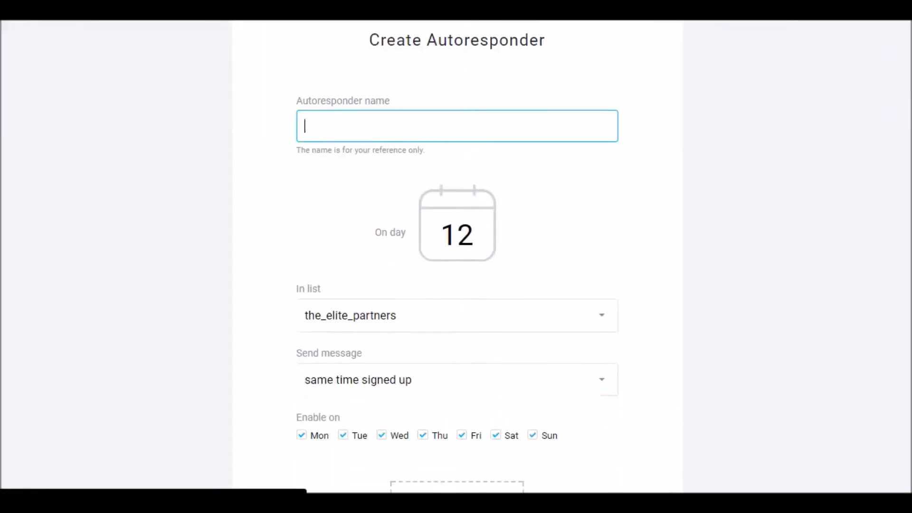
pyautogui.scroll(1, 456, 257)
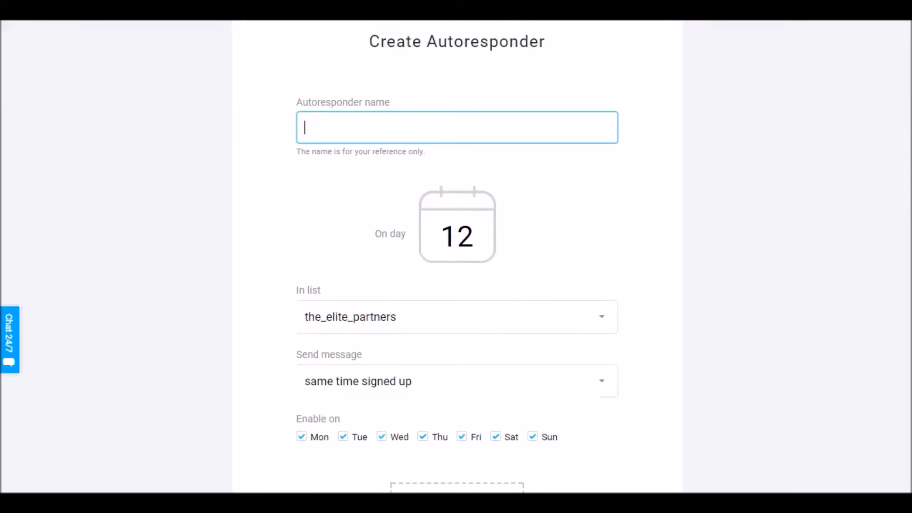
pyautogui.scroll(-2, 456, 257)
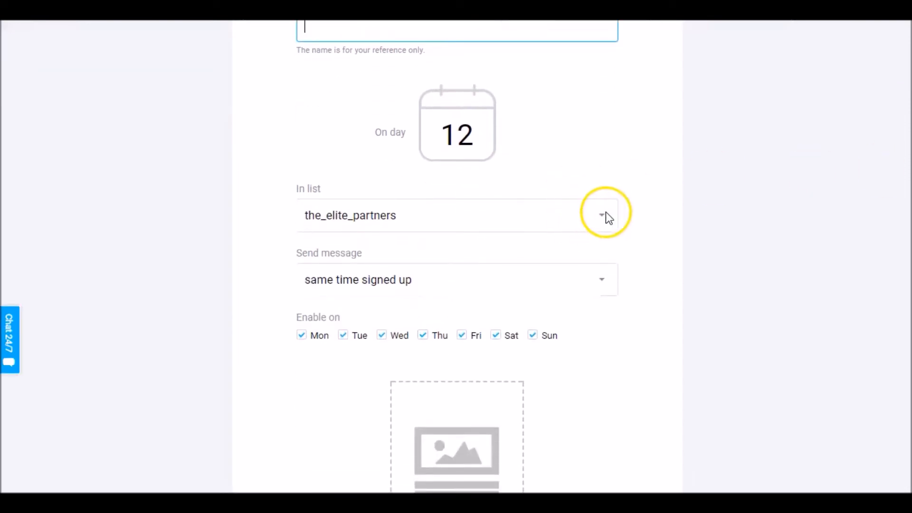
pyautogui.click(605, 213)
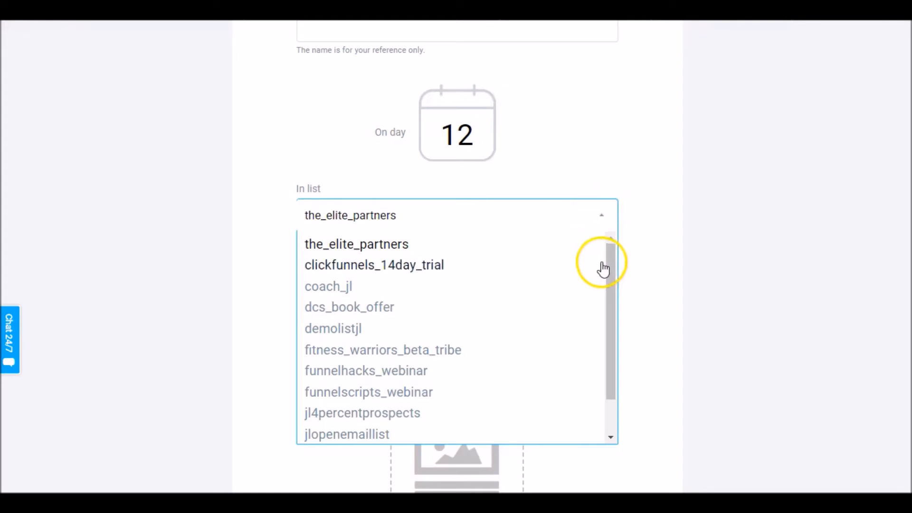
pyautogui.click(350, 335)
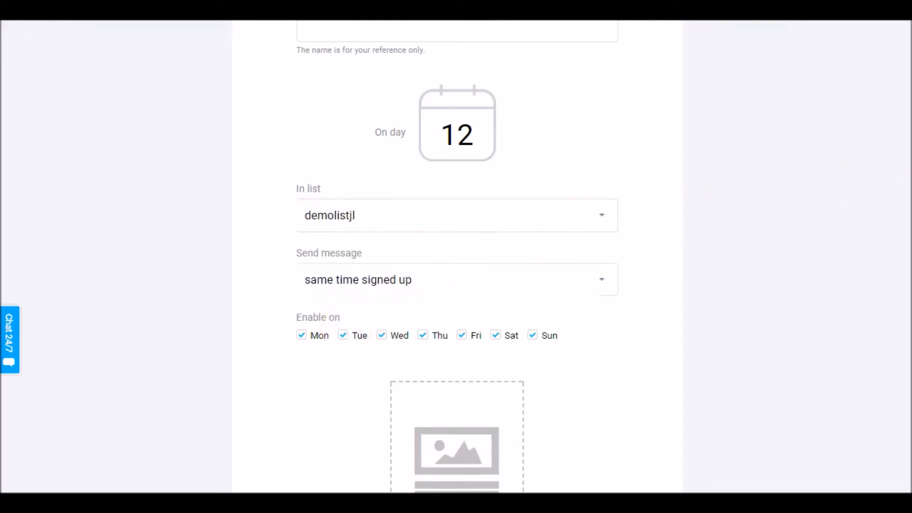
# Name the autoresponder "email one" and schedule it for day 0
pyautogui.scroll(3, 457, 256)
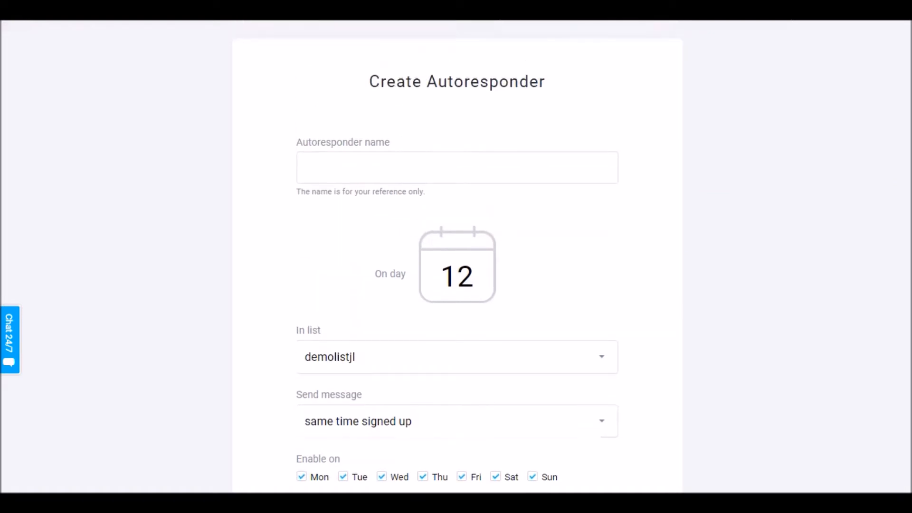
pyautogui.click(381, 165)
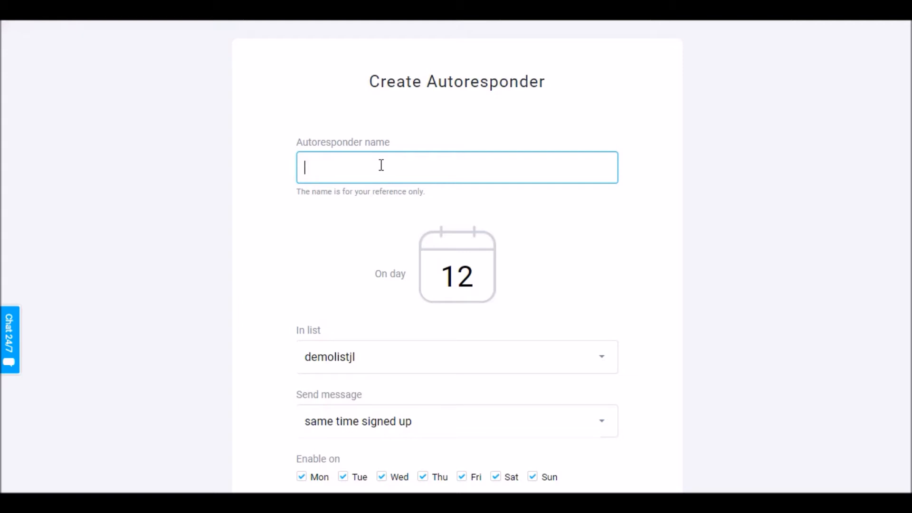
pyautogui.write('email one')
pyautogui.click(459, 275)
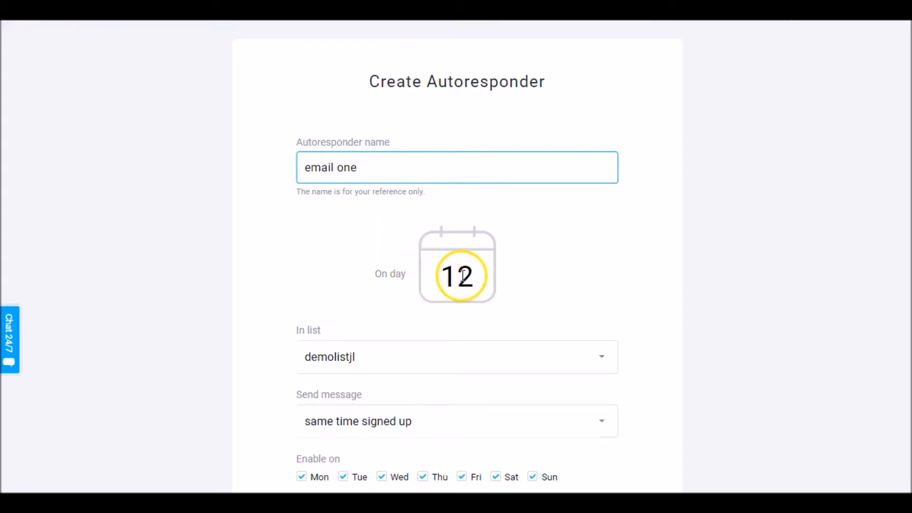
pyautogui.moveTo(474, 275); pyautogui.dragTo(437, 276)
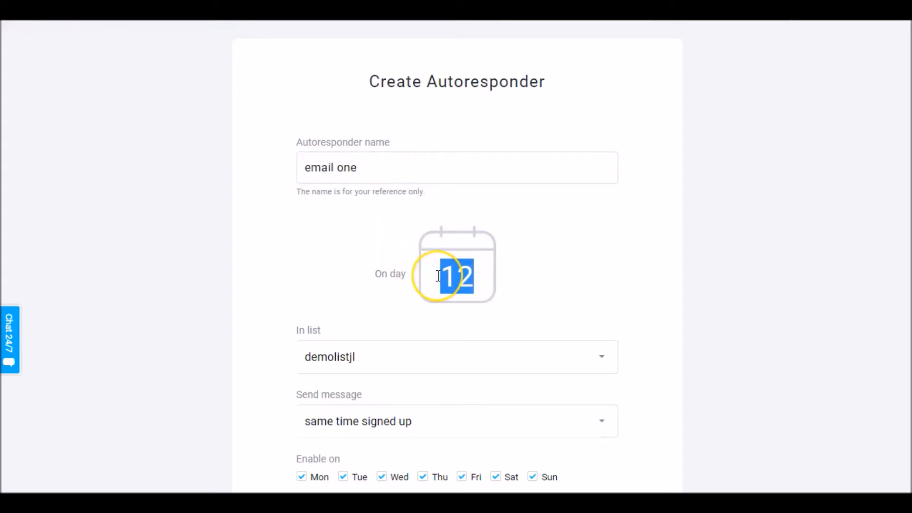
pyautogui.write('0')
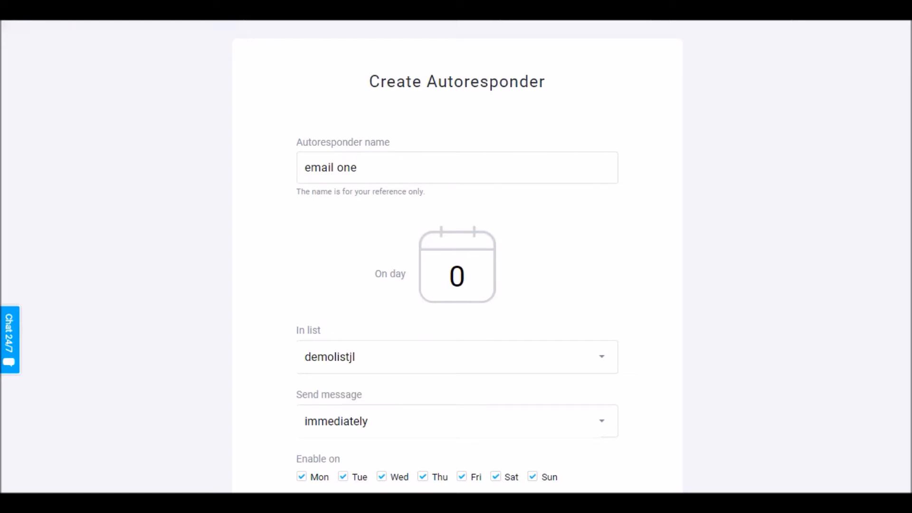
# Review the send timing options, keeping immediate sending, and start a new email for the autoresponder
pyautogui.scroll(-5, 456, 257)
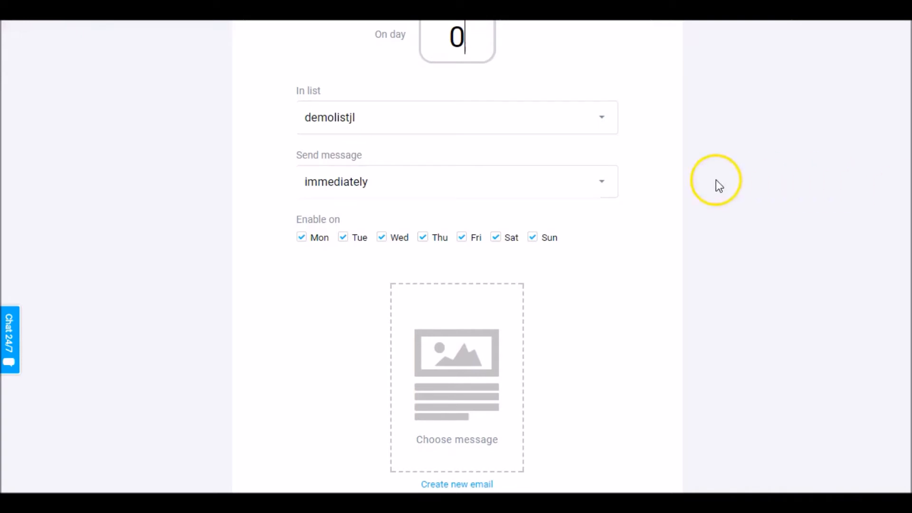
pyautogui.click(604, 182)
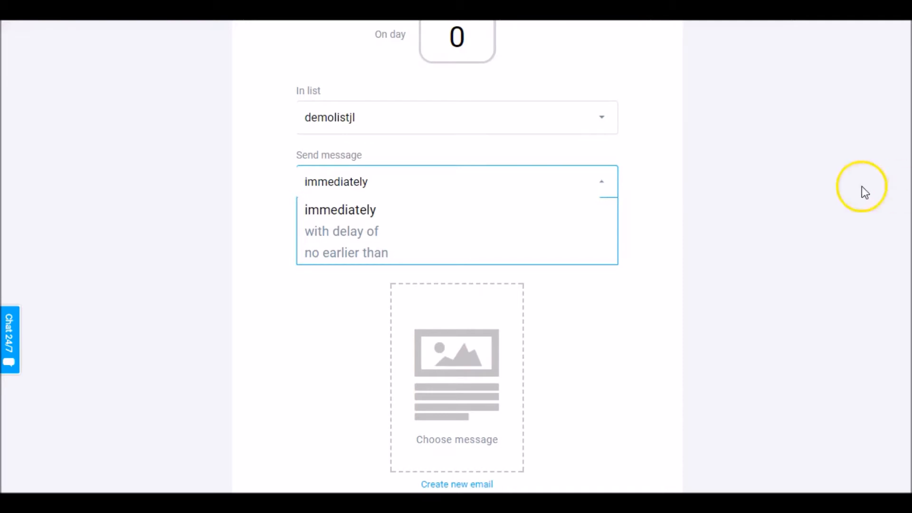
pyautogui.click(666, 187)
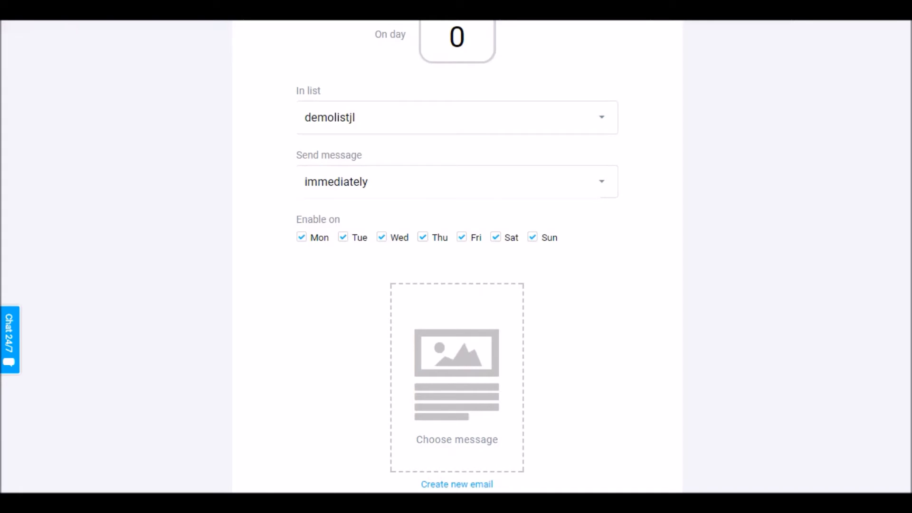
pyautogui.scroll(-3, 457, 254)
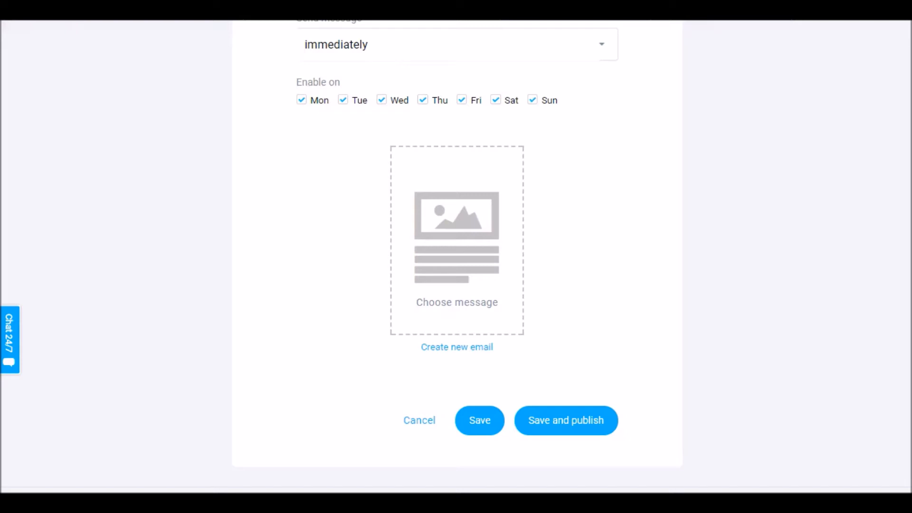
pyautogui.click(475, 350)
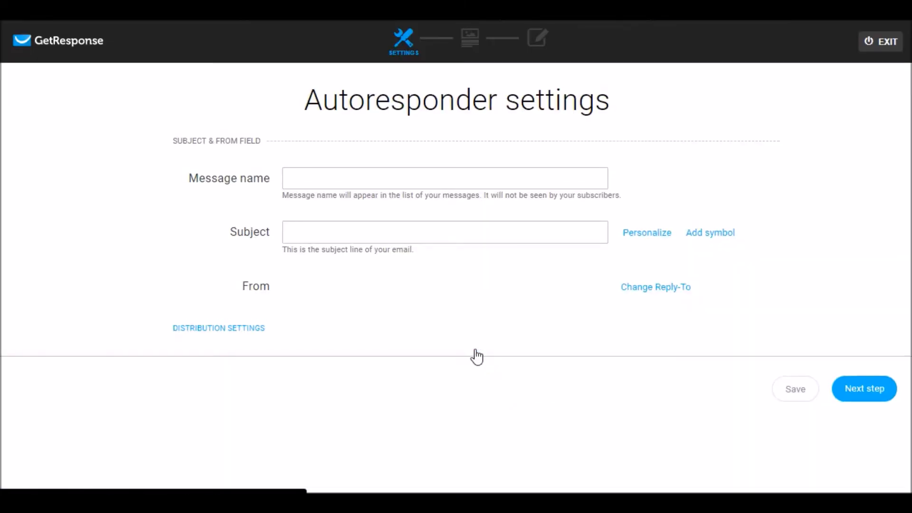
# Name the message "email #1" and set its subject to "thanks for your interest"
pyautogui.click(346, 219)
pyautogui.click(333, 180)
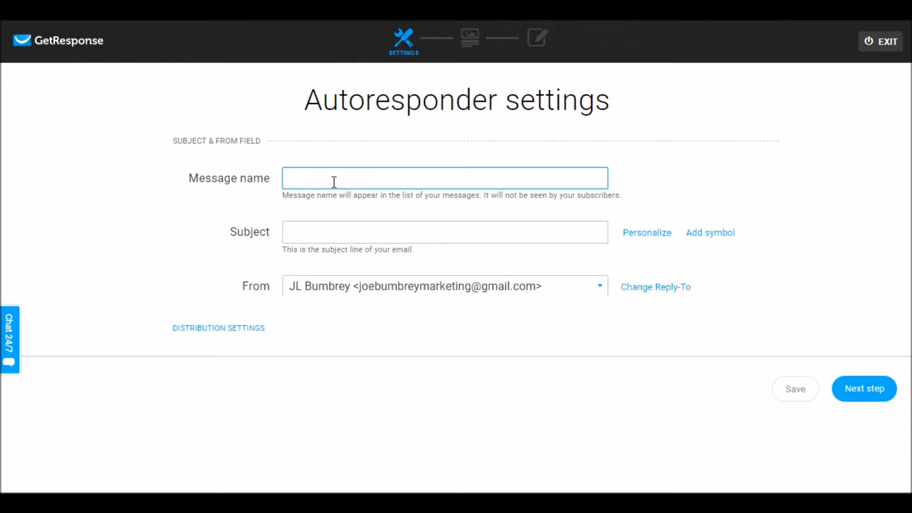
pyautogui.write('emai')
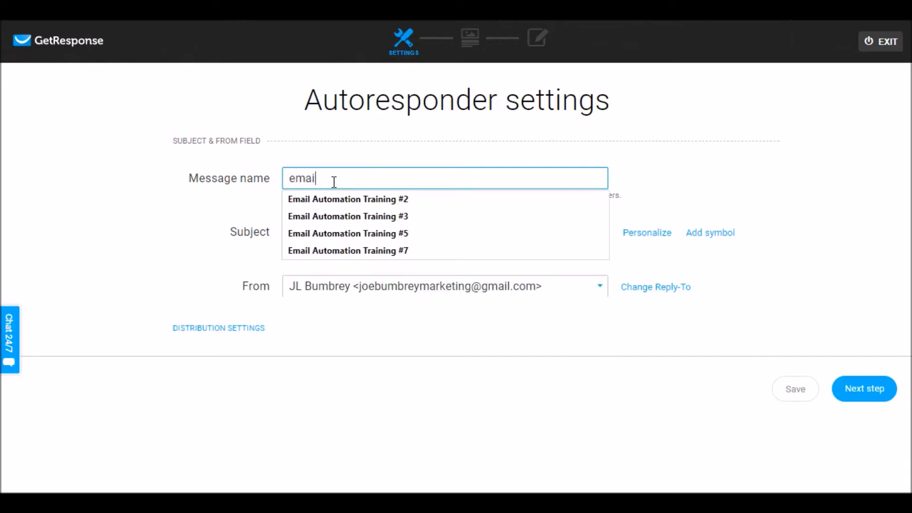
pyautogui.write('l #q')
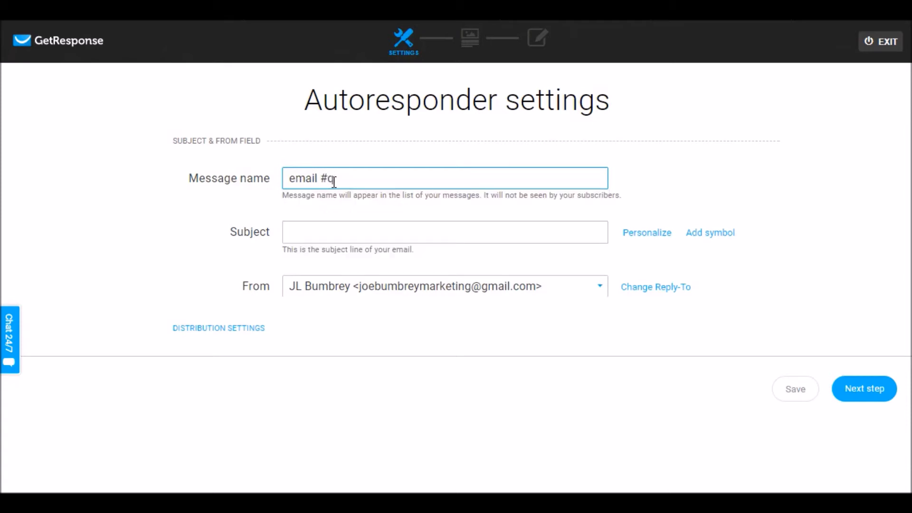
pyautogui.press('BackSpace')
pyautogui.write('1')
pyautogui.click(387, 236)
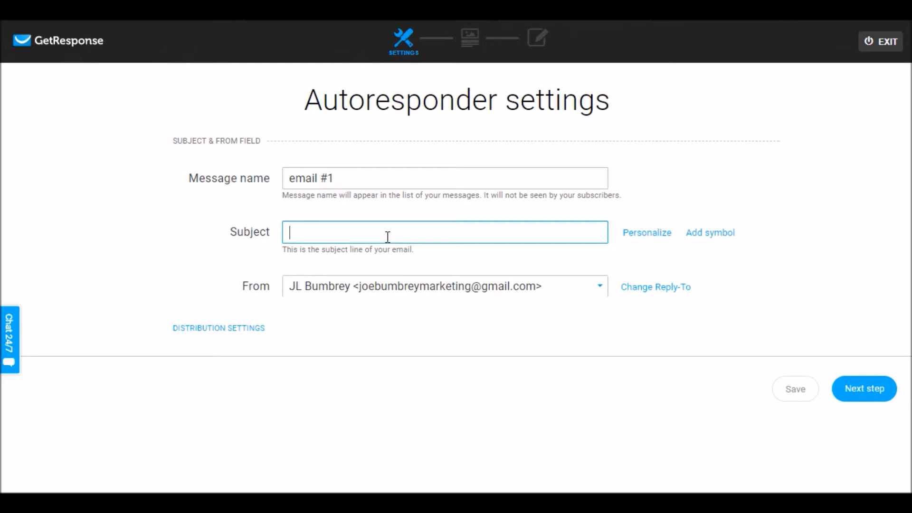
pyautogui.write('thanks for your i')
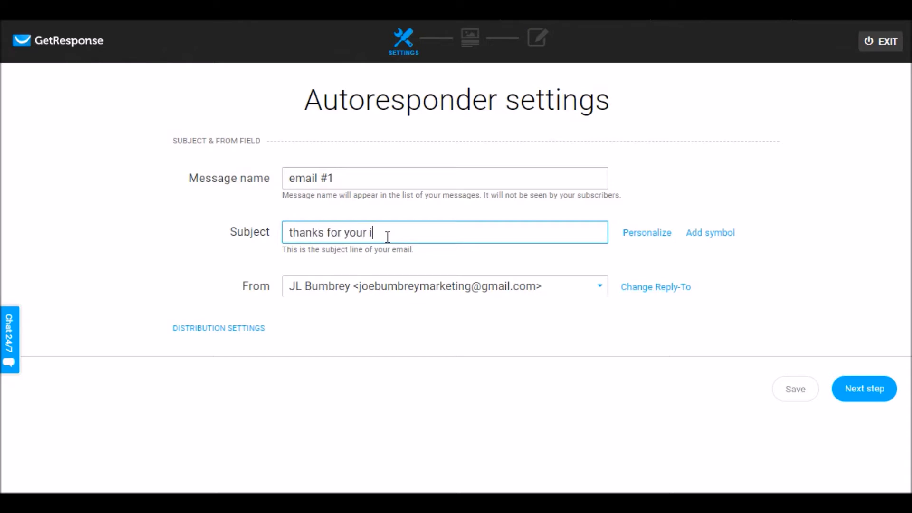
pyautogui.write('nterest')
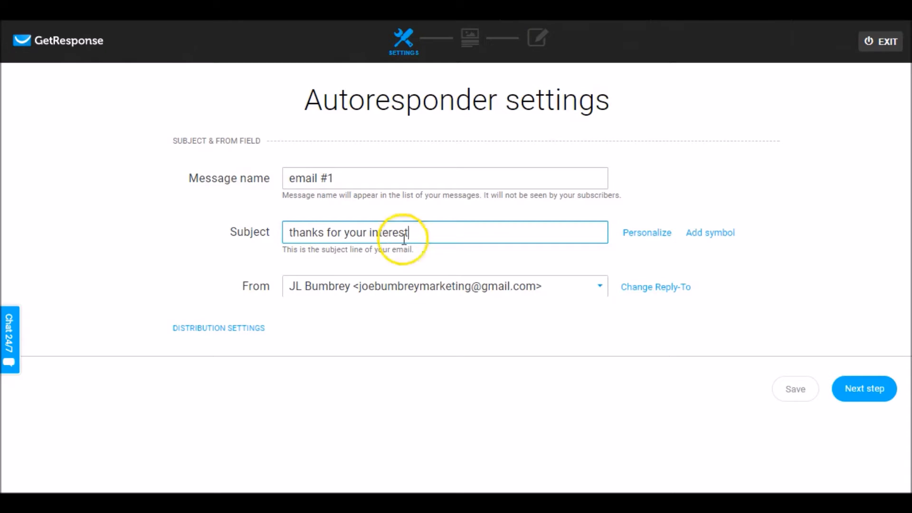
# Check the available From addresses for the message and keep the selected sender
pyautogui.click(599, 286)
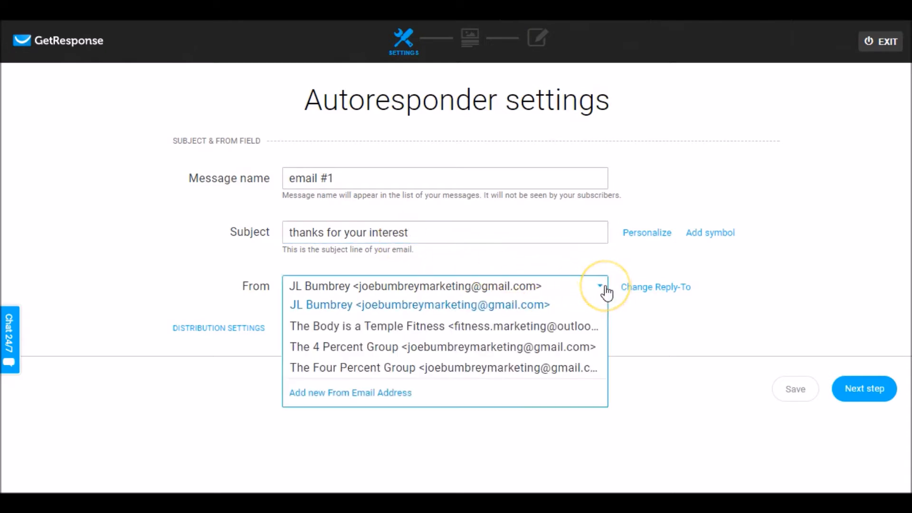
pyautogui.click(606, 290)
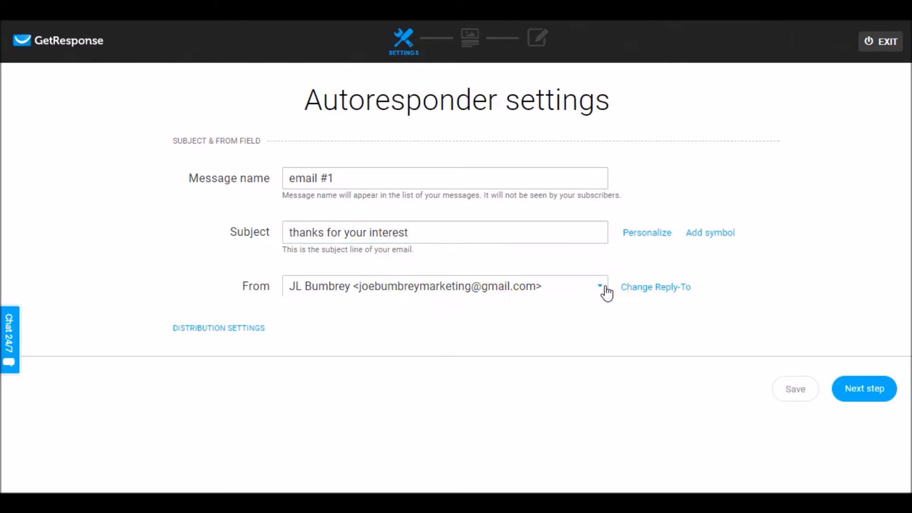
pyautogui.click(747, 292)
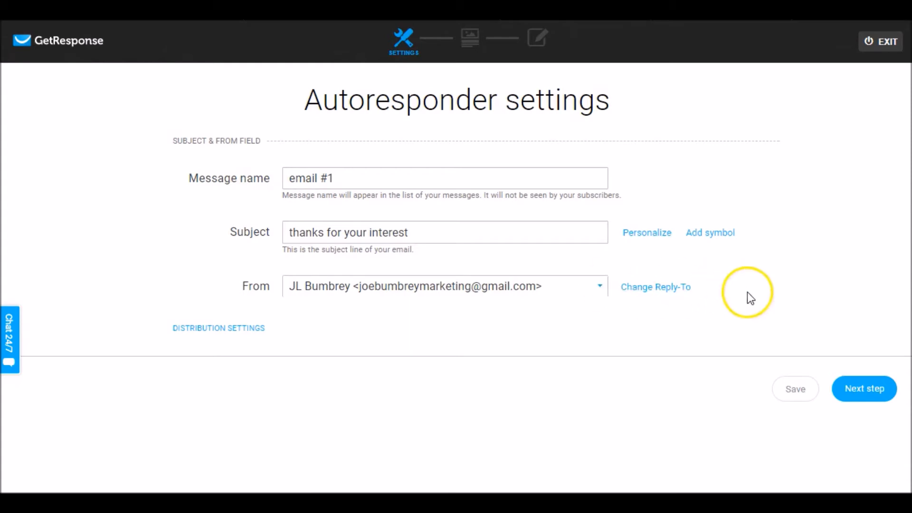
pyautogui.click(796, 296)
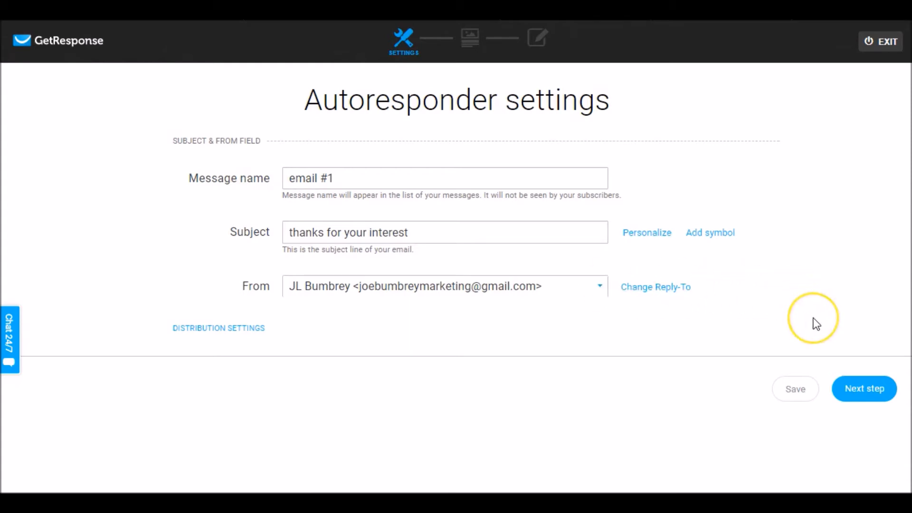
# Continue from the autoresponder settings to the templates and use the Blank template from the start-from-scratch layouts
pyautogui.click(818, 332)
pyautogui.click(848, 387)
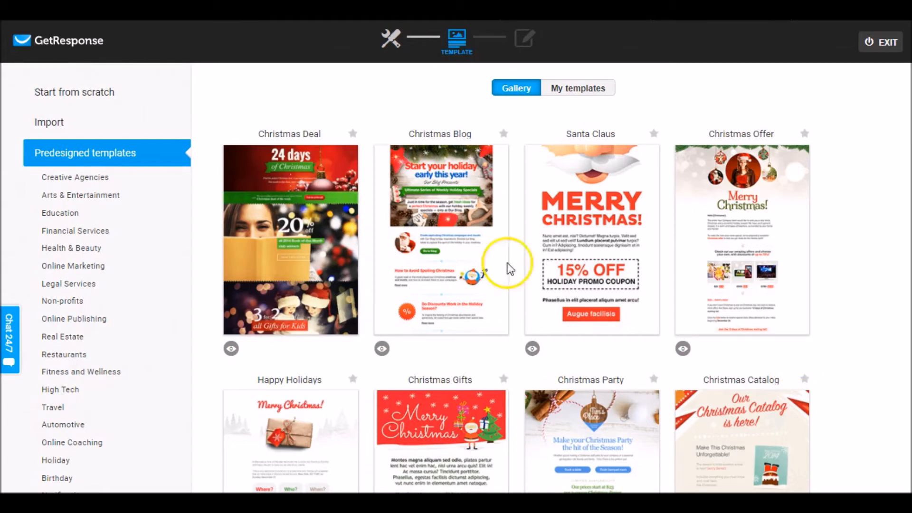
pyautogui.click(94, 99)
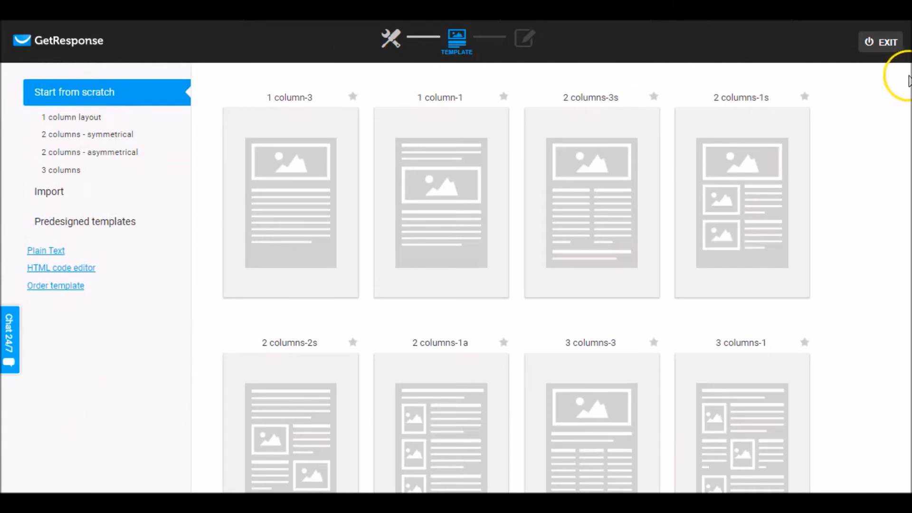
pyautogui.scroll(-2, 456, 257)
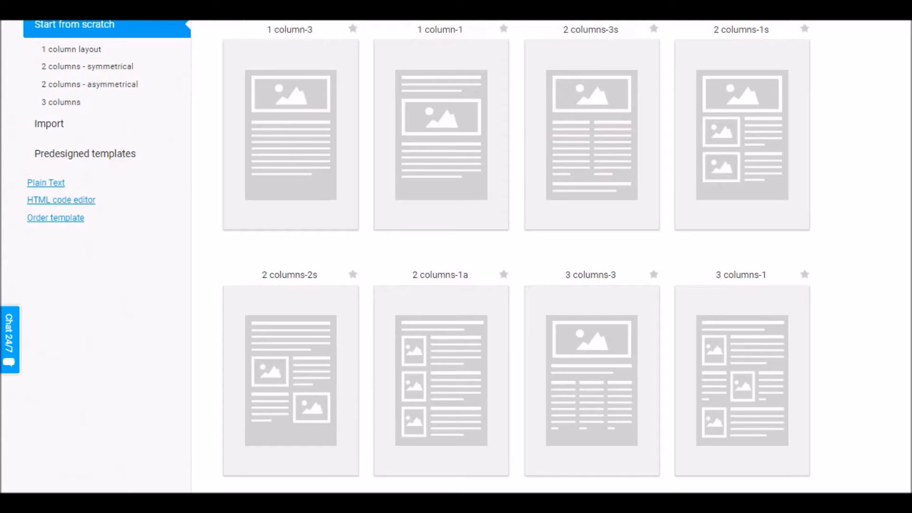
pyautogui.scroll(-5, 516, 247)
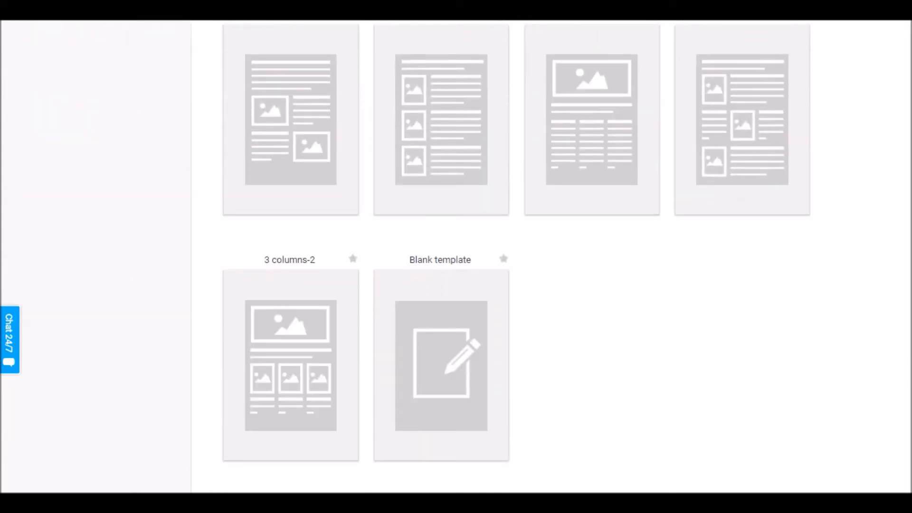
pyautogui.moveTo(445, 360)
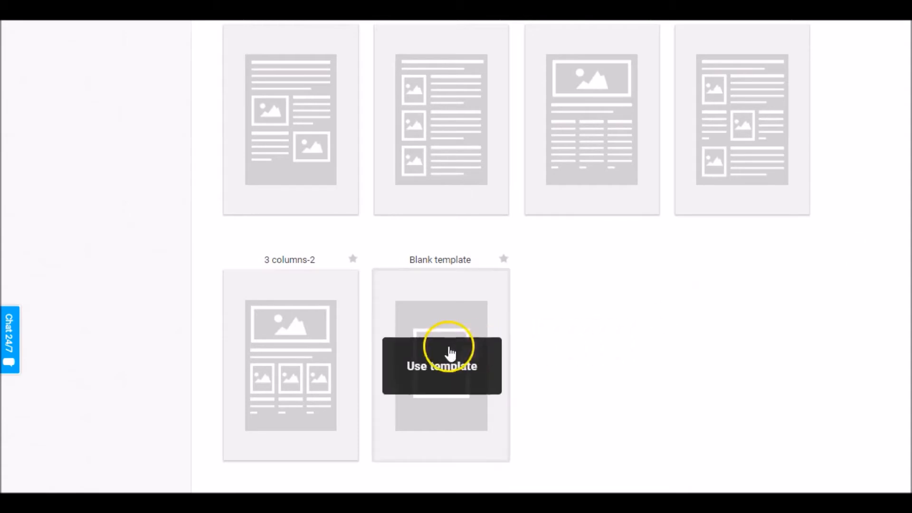
pyautogui.click(441, 370)
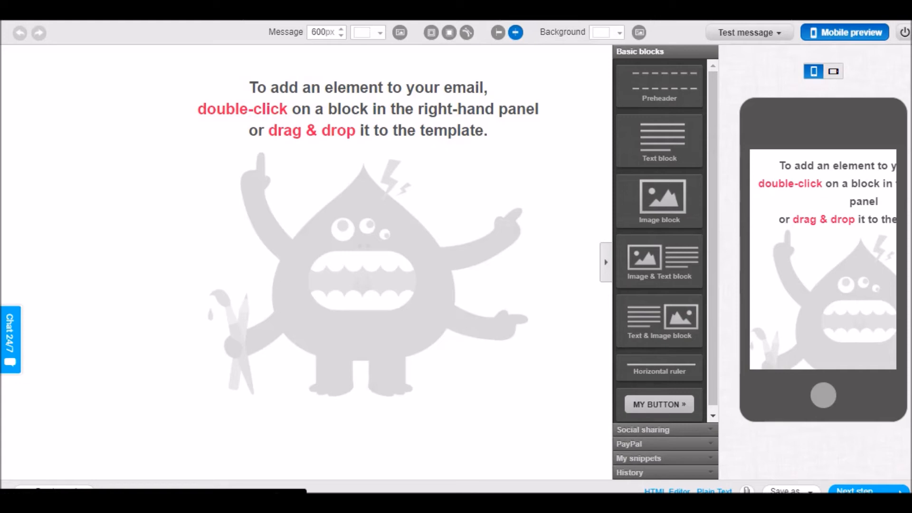
# Examine the available basic, social sharing and PayPal blocks in the message editor, ending back on the basic blocks
pyautogui.moveTo(712, 216); pyautogui.dragTo(713, 244)
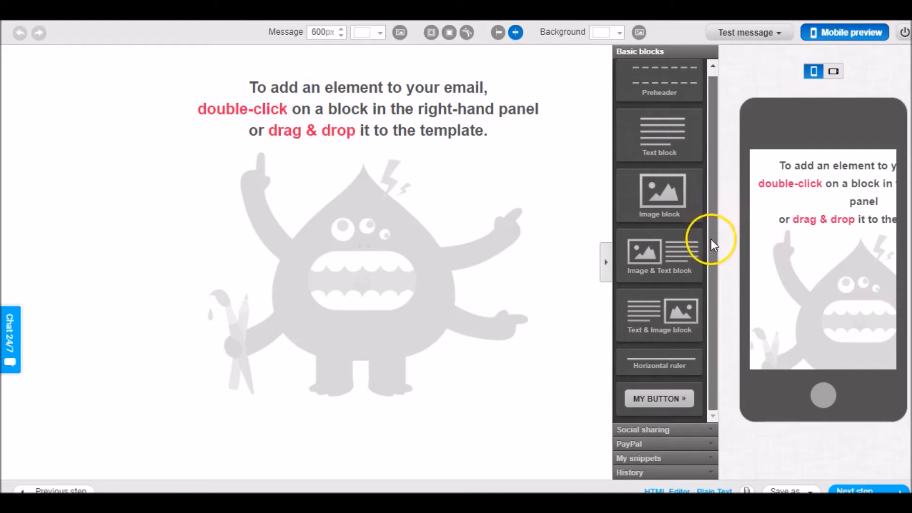
pyautogui.click(671, 431)
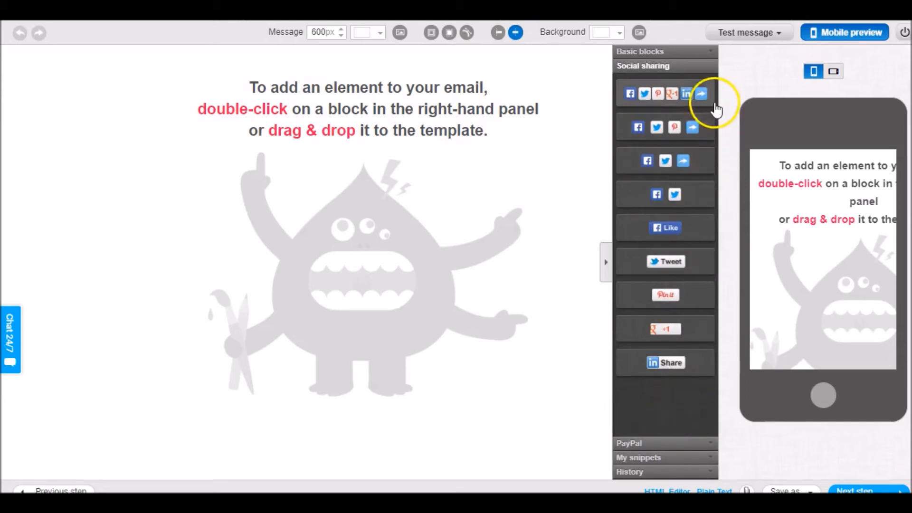
pyautogui.click(709, 447)
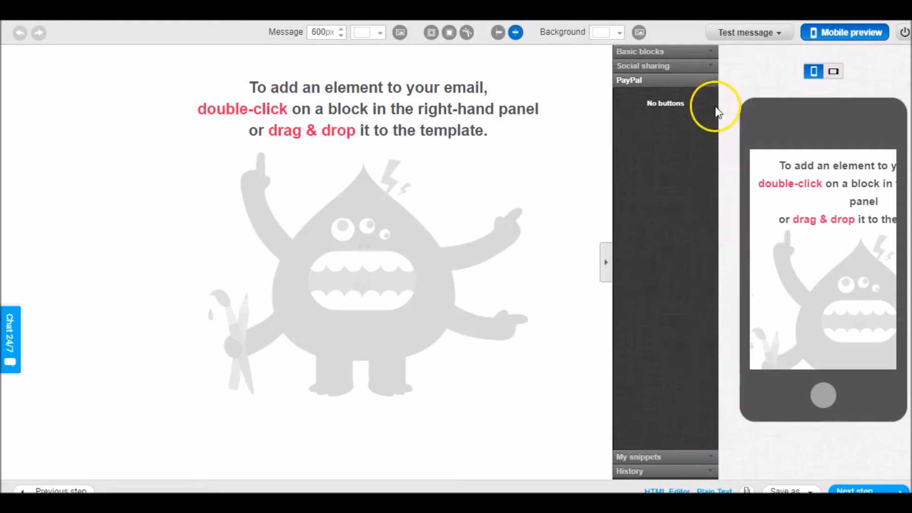
pyautogui.click(712, 49)
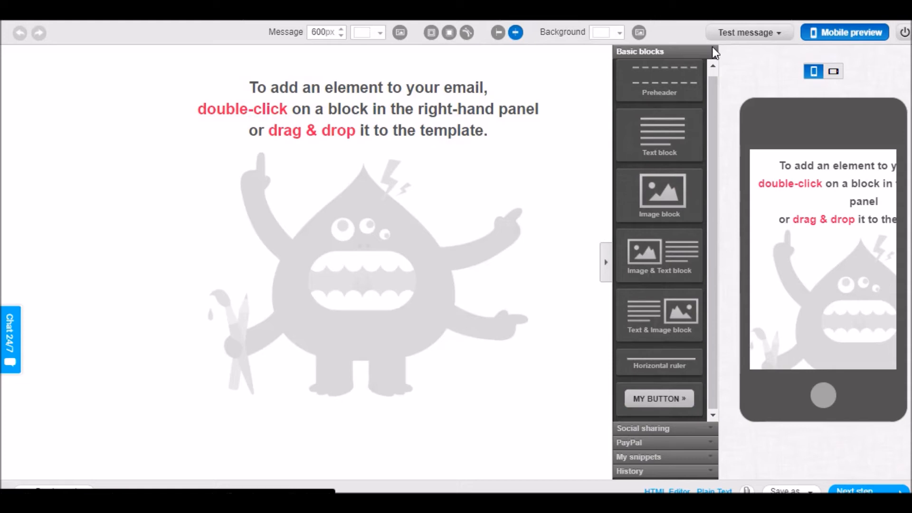
# Add a text block to the empty message and delete all of its placeholder text
pyautogui.click(667, 149)
pyautogui.doubleClick(667, 148)
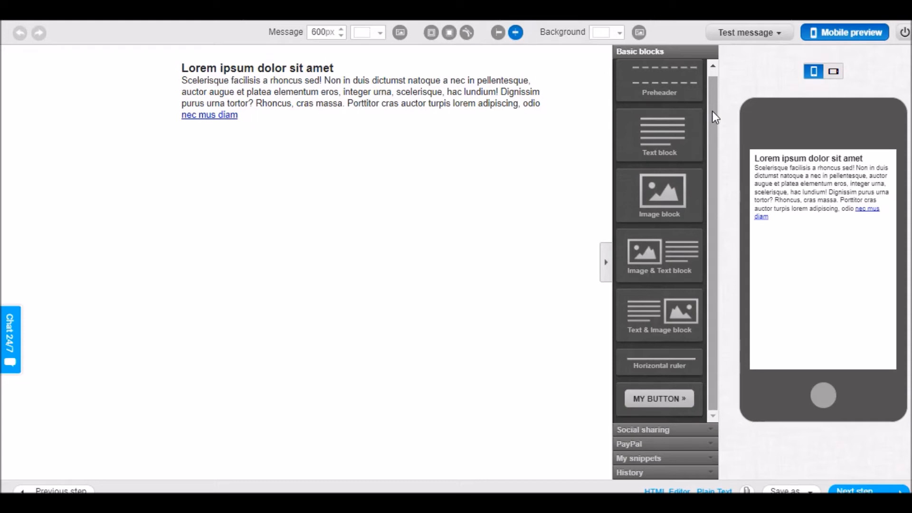
pyautogui.click(331, 107)
pyautogui.moveTo(242, 114); pyautogui.dragTo(182, 65)
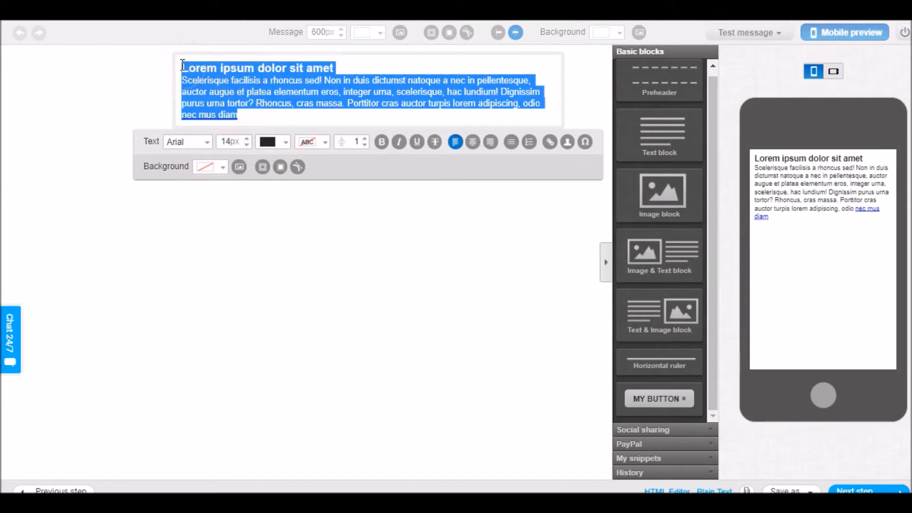
pyautogui.press('Delete')
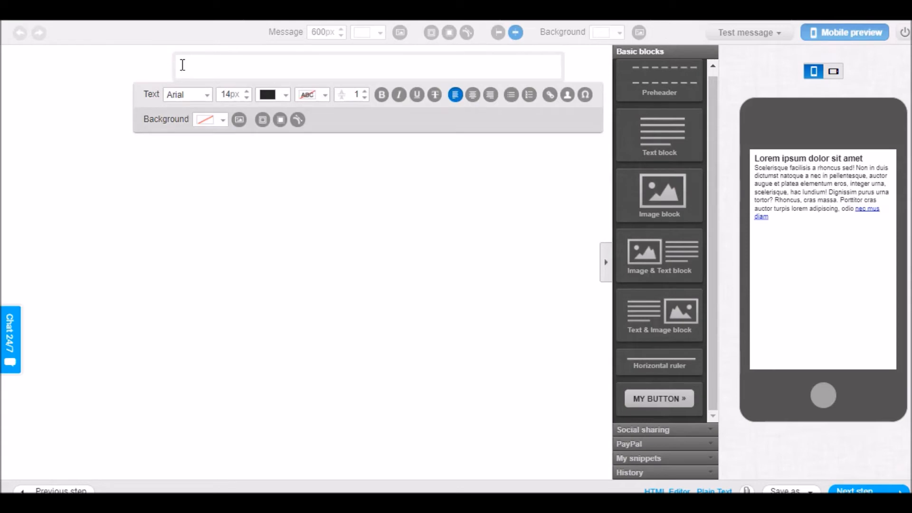
# Set the empty text block's font to Tahoma and its size to 16 px
pyautogui.click(182, 65)
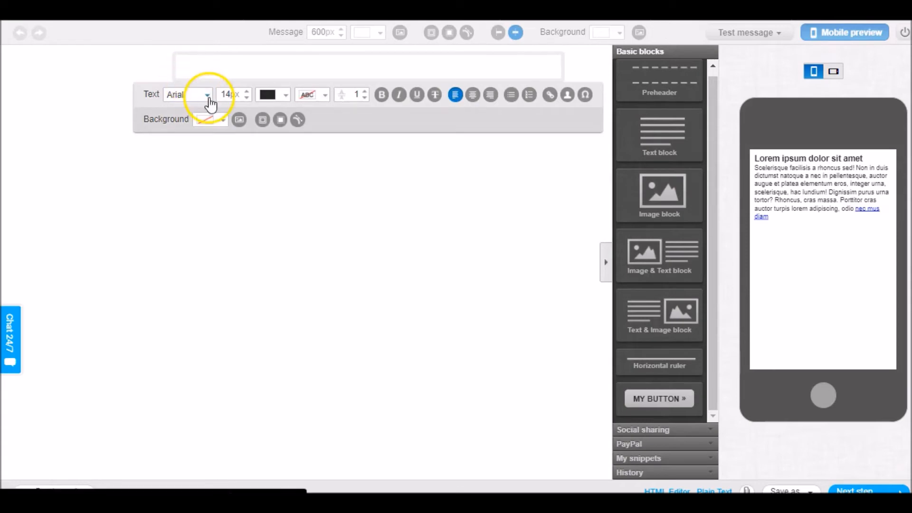
pyautogui.click(209, 96)
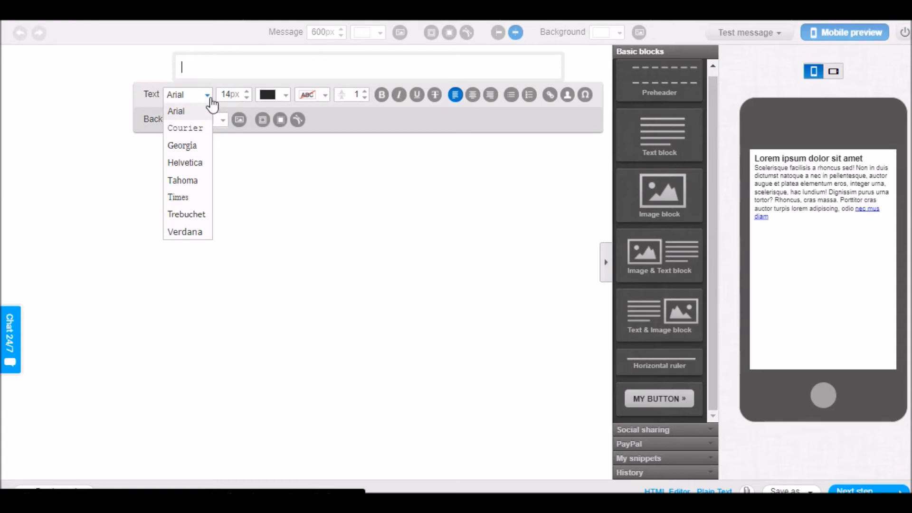
pyautogui.click(194, 179)
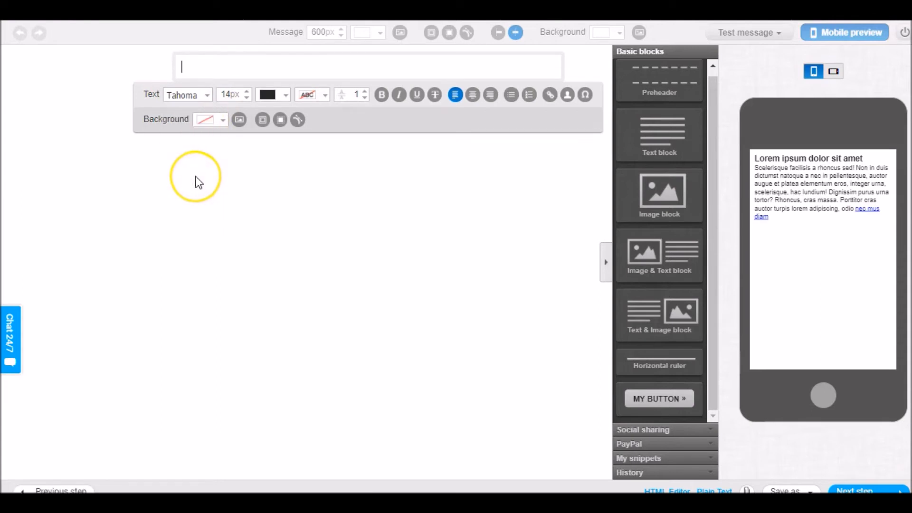
pyautogui.doubleClick(246, 92)
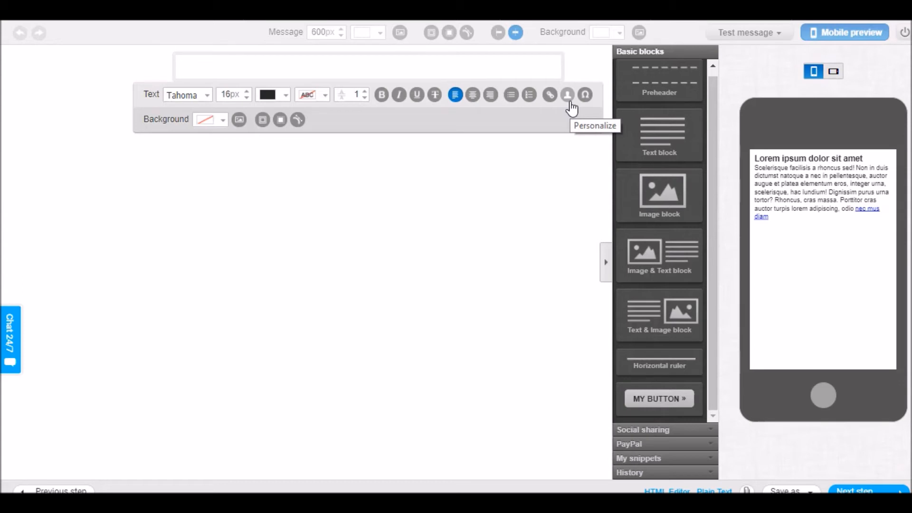
# Write the greeting "Hi," in the text block, followed by the line "Thanks for subscribing!" and a new line
pyautogui.click(367, 77)
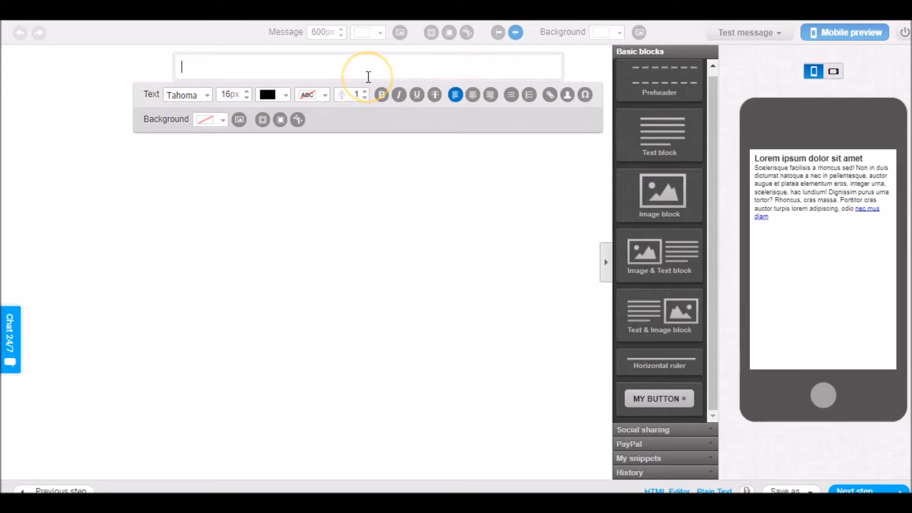
pyautogui.write('Hi,')
pyautogui.press('Return')
pyautogui.write('th')
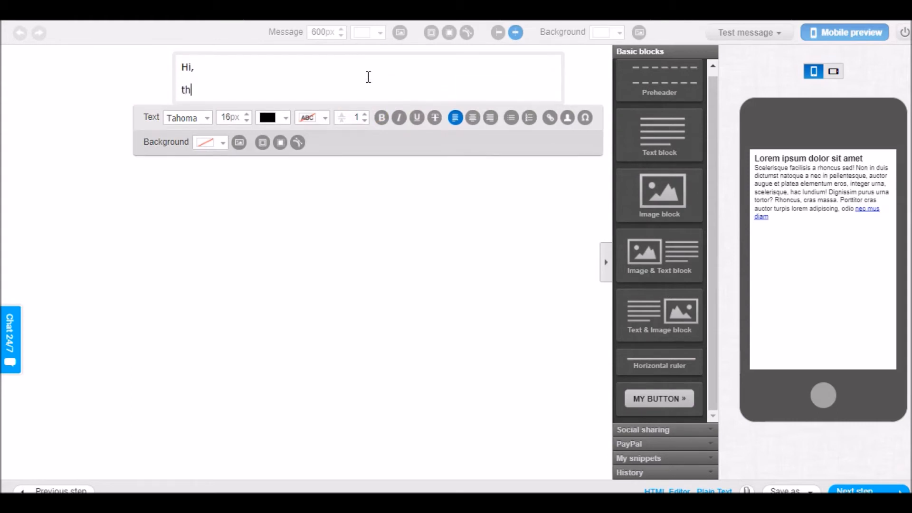
pyautogui.write('anks for sub')
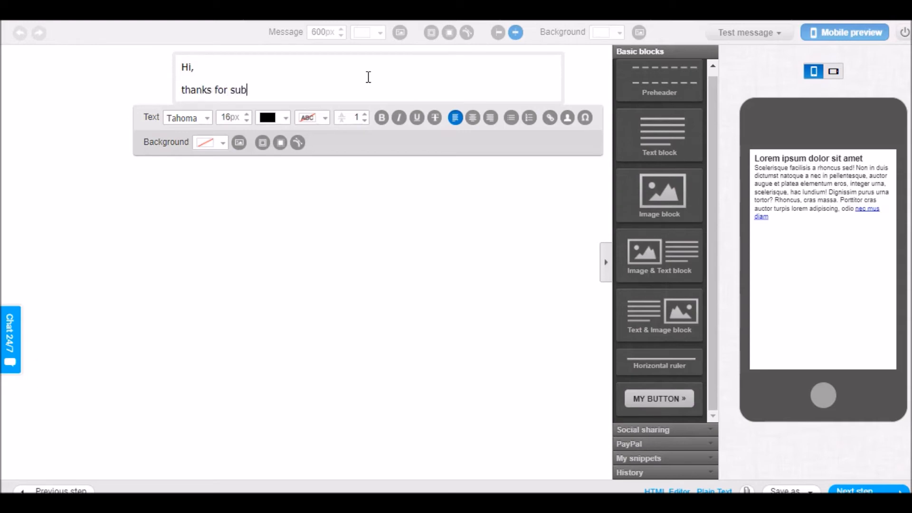
pyautogui.write('scribing')
pyautogui.press('Left')
pyautogui.press('Left')
pyautogui.press('Left')
pyautogui.press('Left')
pyautogui.press('Left')
pyautogui.press('Left')
pyautogui.press('Left')
pyautogui.press('Left')
pyautogui.press('Left')
pyautogui.press('Home')
pyautogui.press('Delete')
pyautogui.write('T')
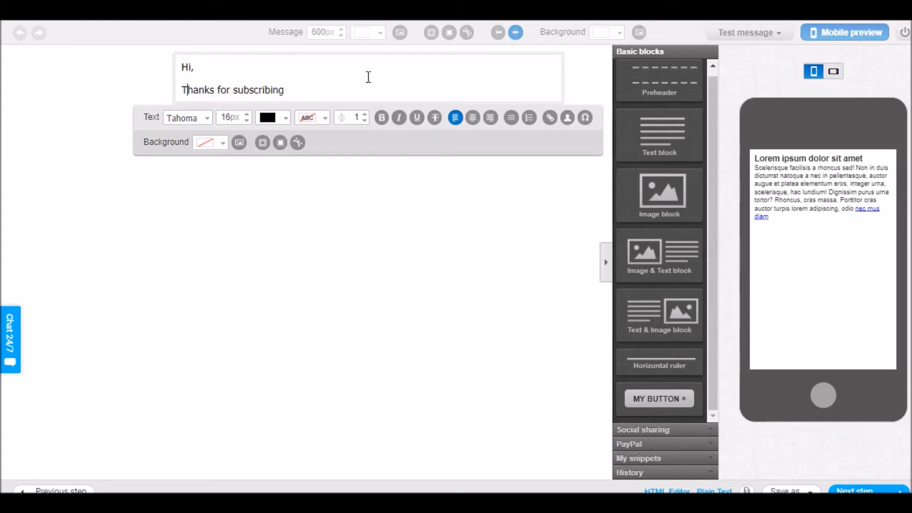
pyautogui.press('Right')
pyautogui.press('Right')
pyautogui.press('Right')
pyautogui.press('Right')
pyautogui.press('Right')
pyautogui.press('Right')
pyautogui.press('Right')
pyautogui.press('Right')
pyautogui.press('Right')
pyautogui.press('Right')
pyautogui.press('Right')
pyautogui.press('Right')
pyautogui.press('Right')
pyautogui.press('Right')
pyautogui.press('Right')
pyautogui.press('Right')
pyautogui.press('Right')
pyautogui.press('Right')
pyautogui.press('Right')
pyautogui.press('Right')
pyautogui.write('!')
pyautogui.press('Return')
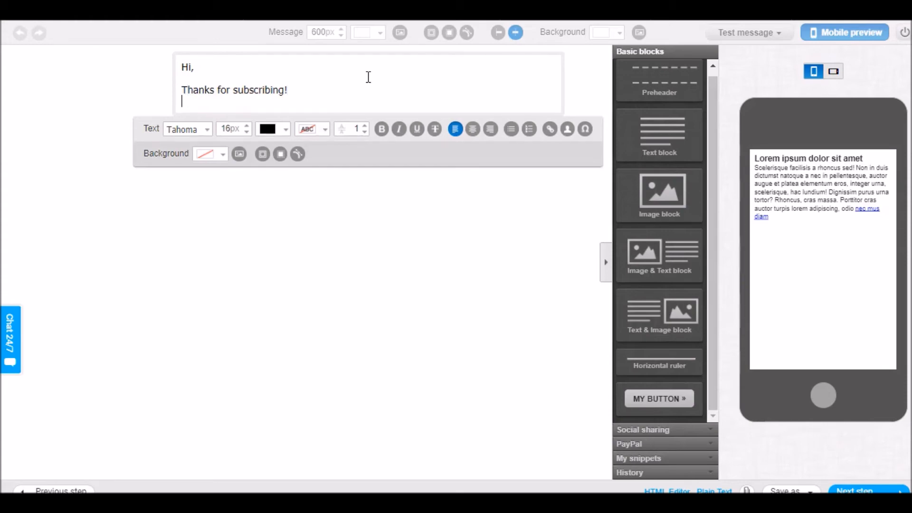
# Add the line "Here's your free video!" below the thank-you line
pyautogui.write("Here's your free con")
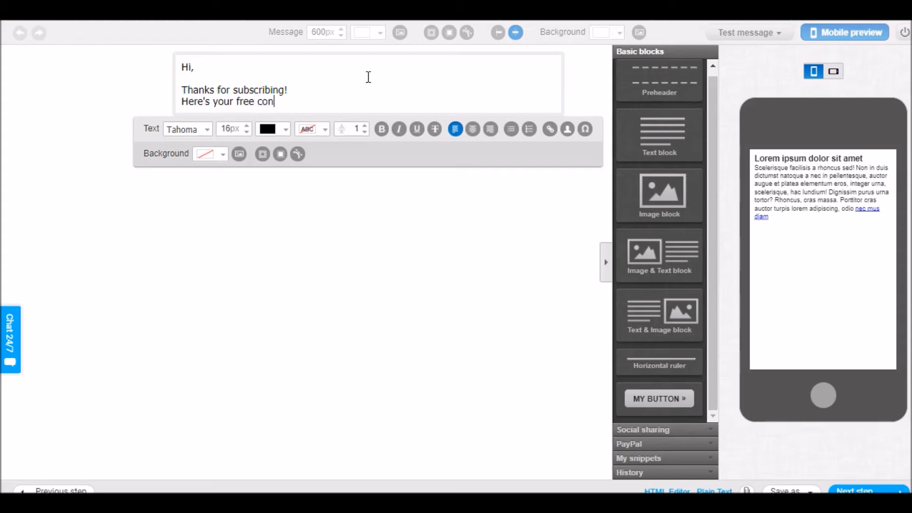
pyautogui.write('tent')
pyautogui.write('!')
pyautogui.press('Left')
pyautogui.press('Left')
pyautogui.press('Left')
pyautogui.press('Left')
pyautogui.press('Left')
pyautogui.press('Left')
pyautogui.press('Left')
pyautogui.press('Left')
pyautogui.press('Left')
pyautogui.press('Right')
pyautogui.press('Delete')
pyautogui.press('Delete')
pyautogui.press('Delete')
pyautogui.press('Delete')
pyautogui.press('Delete')
pyautogui.press('Delete')
pyautogui.press('Delete')
pyautogui.write('video')
pyautogui.click(279, 102)
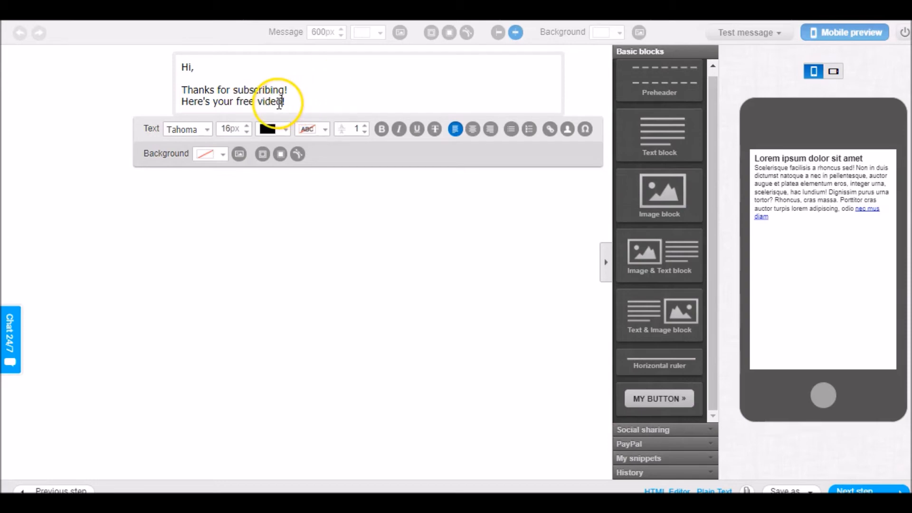
pyautogui.moveTo(279, 102); pyautogui.dragTo(236, 103)
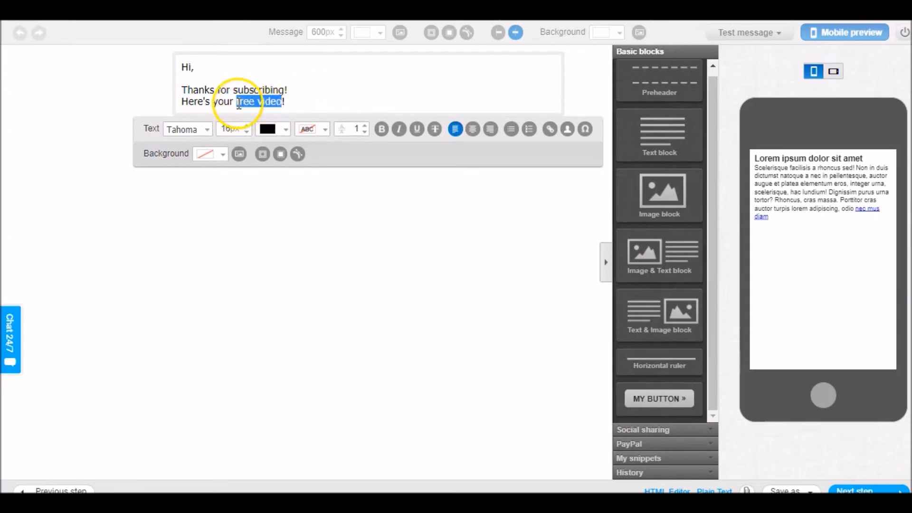
pyautogui.click(547, 129)
pyautogui.click(434, 240)
pyautogui.click(434, 240)
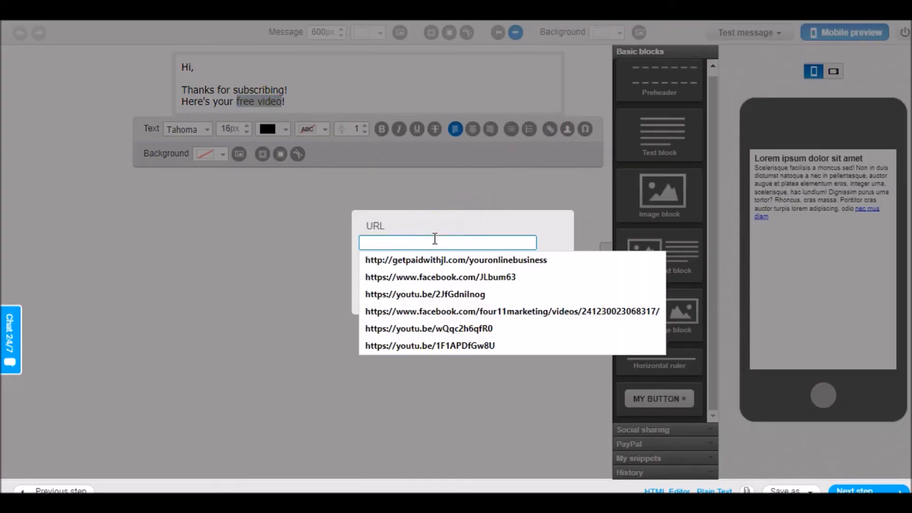
pyautogui.click(461, 294)
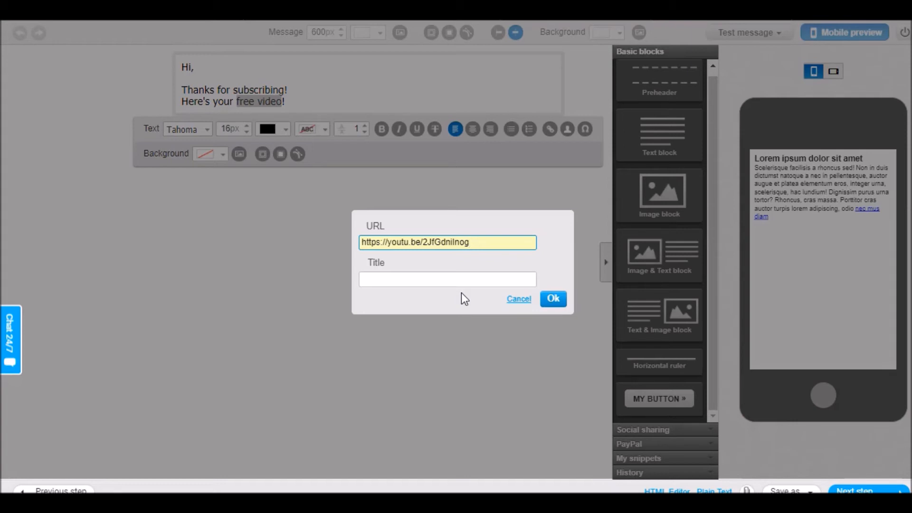
pyautogui.click(466, 279)
pyautogui.write('m')
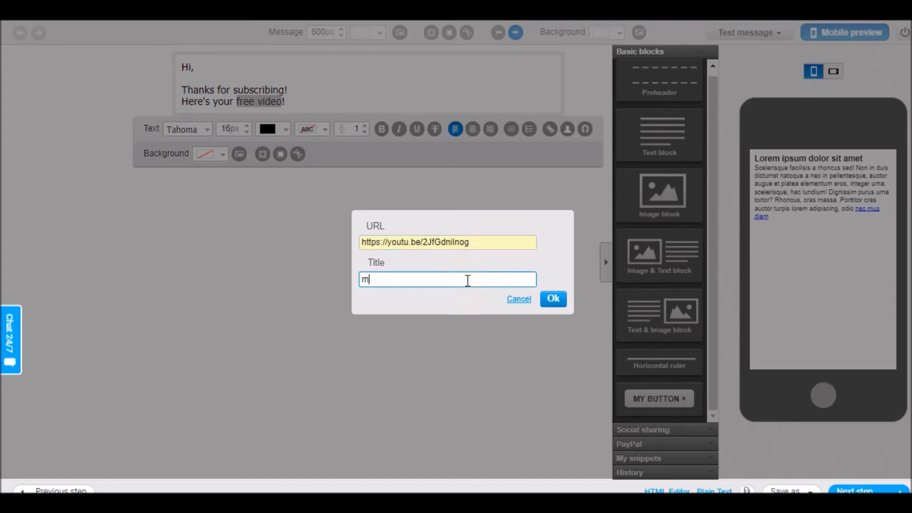
pyautogui.write('ake money video')
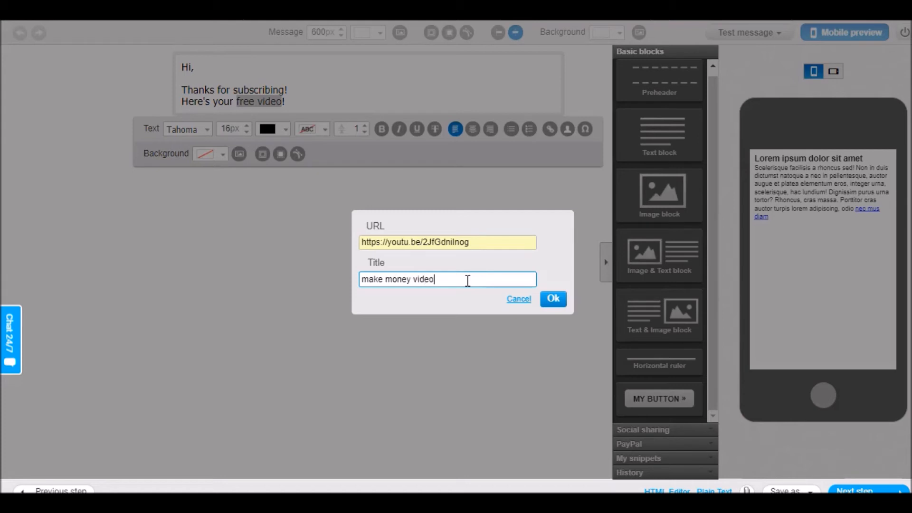
pyautogui.click(551, 300)
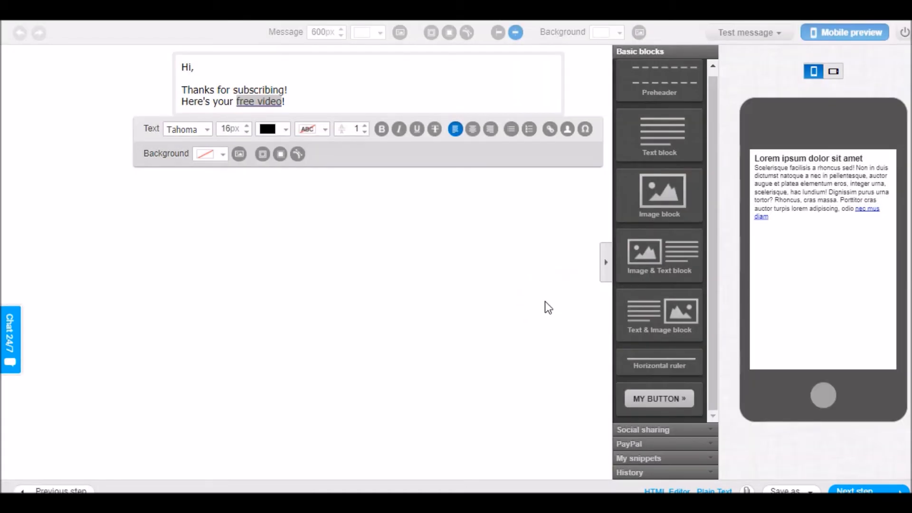
# Close the message with "Here's to your success" and the sender's initials beneath it, then finish editing the text block
pyautogui.click(316, 102)
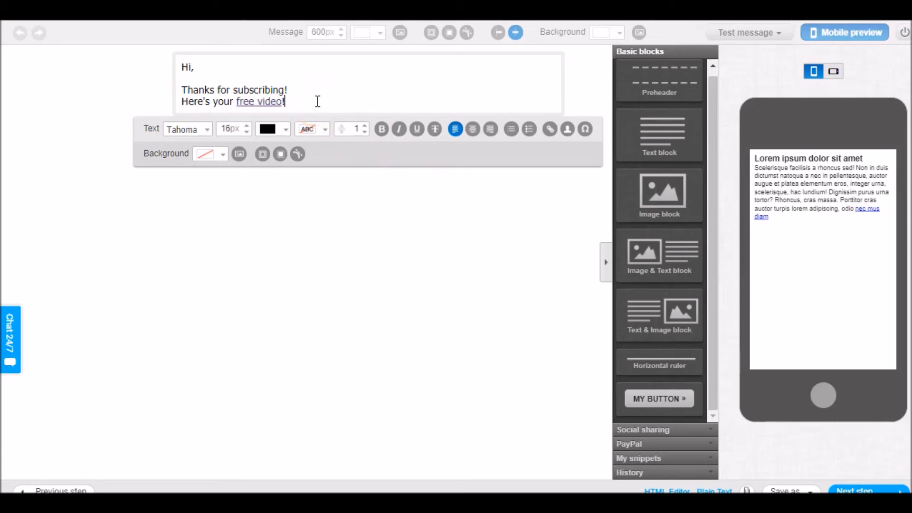
pyautogui.press('Return')
pyautogui.press('Return')
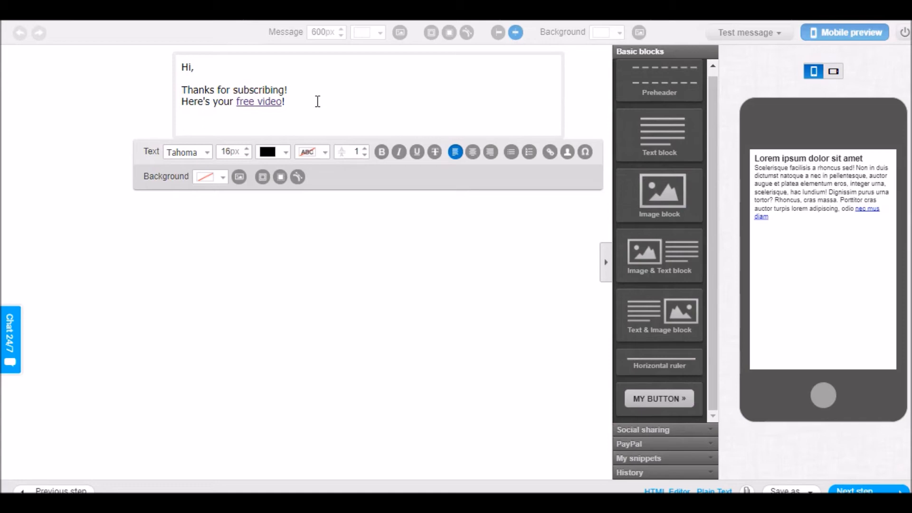
pyautogui.write('~JL')
pyautogui.press('Up')
pyautogui.press('Return')
pyautogui.write("Here's to your success")
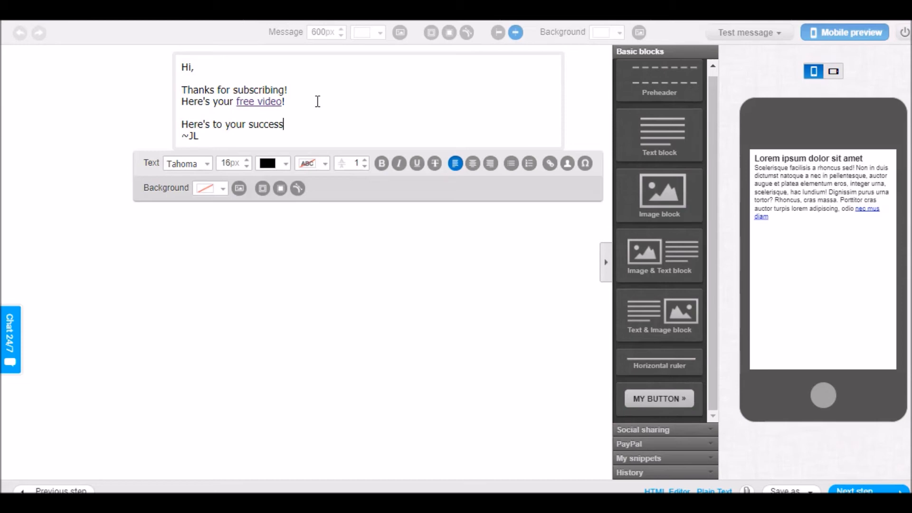
pyautogui.click(149, 91)
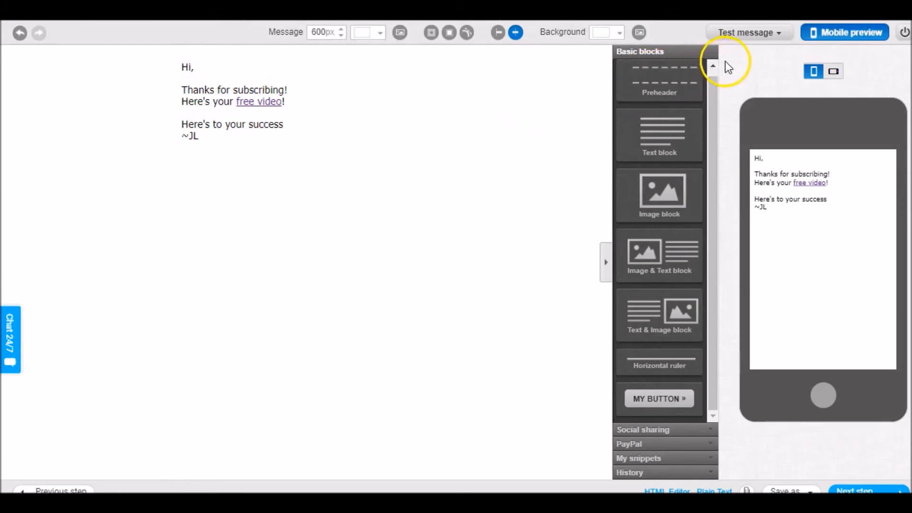
# Run the SpamScore check on the message and close its results
pyautogui.click(771, 35)
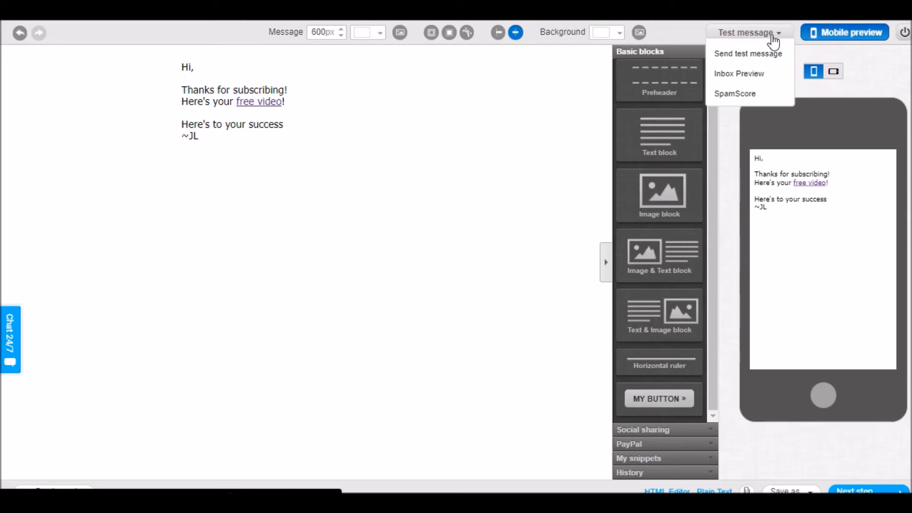
pyautogui.click(746, 95)
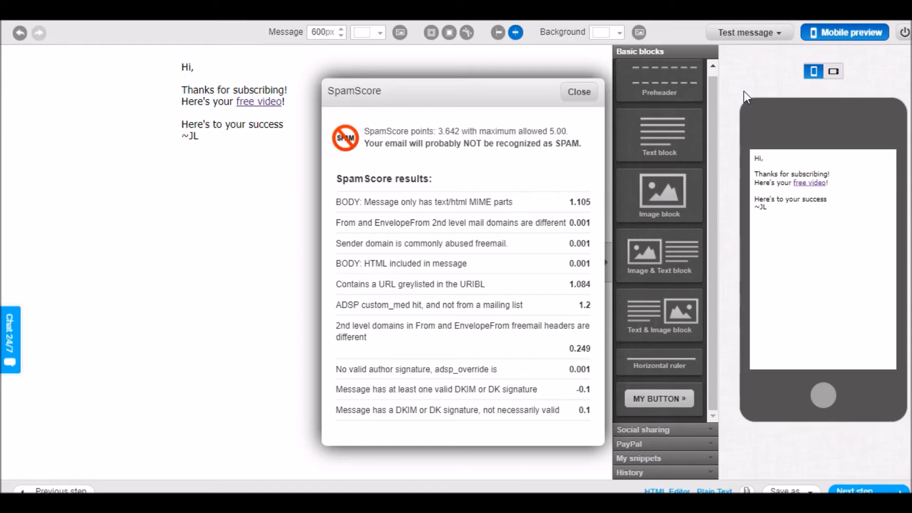
pyautogui.click(588, 95)
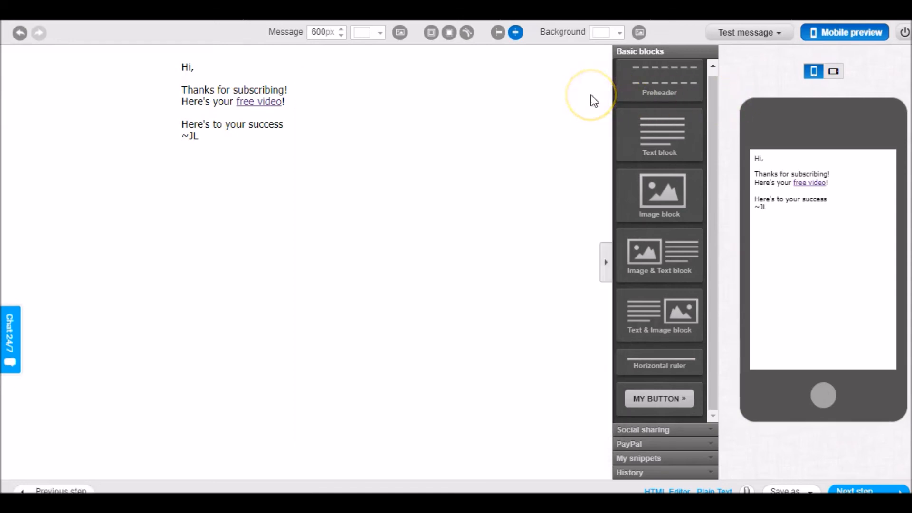
# Copy the entire message text from the text block, then leave the block without changing it
pyautogui.click(309, 137)
pyautogui.moveTo(234, 139); pyautogui.dragTo(178, 61)
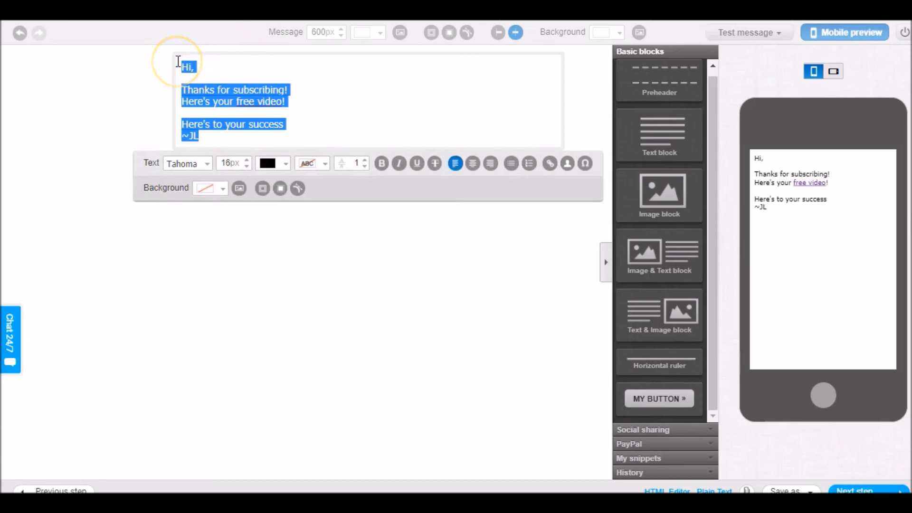
pyautogui.moveTo(179, 63); pyautogui.dragTo(202, 92)
pyautogui.rightClick(202, 92)
pyautogui.click(235, 118)
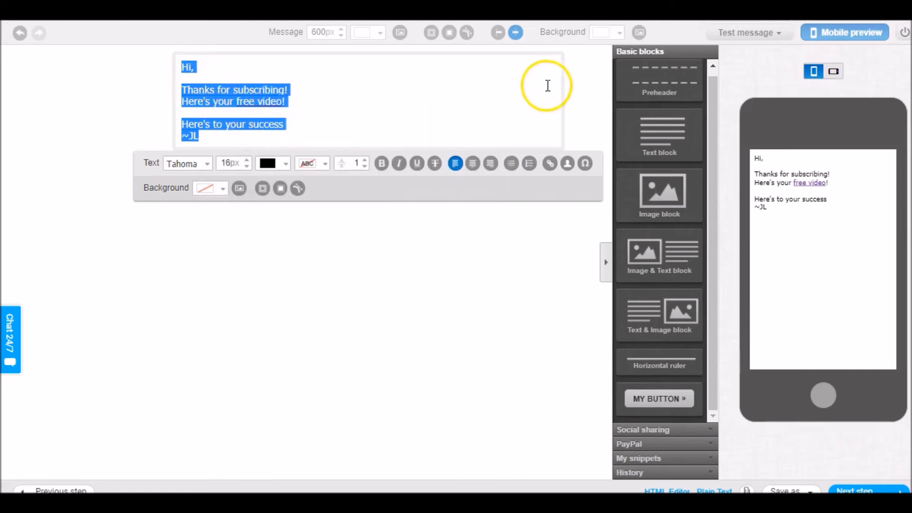
pyautogui.click(580, 86)
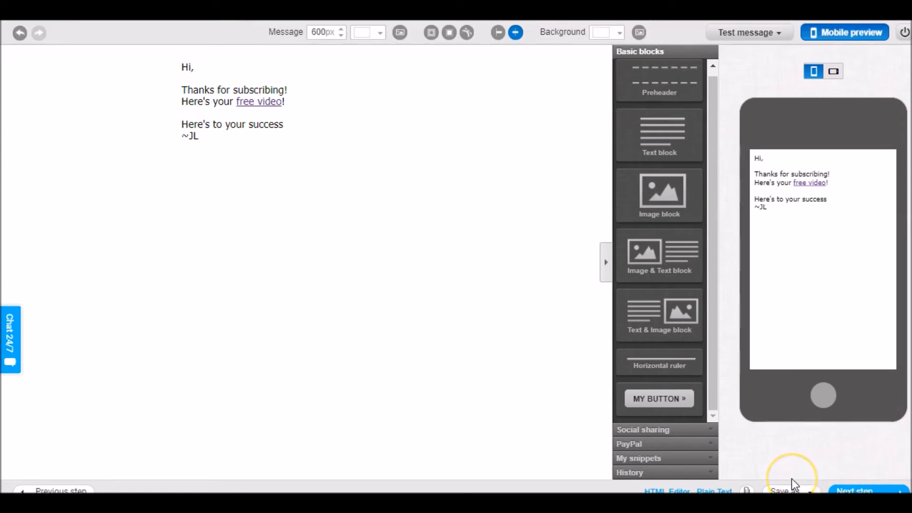
pyautogui.click(414, 348)
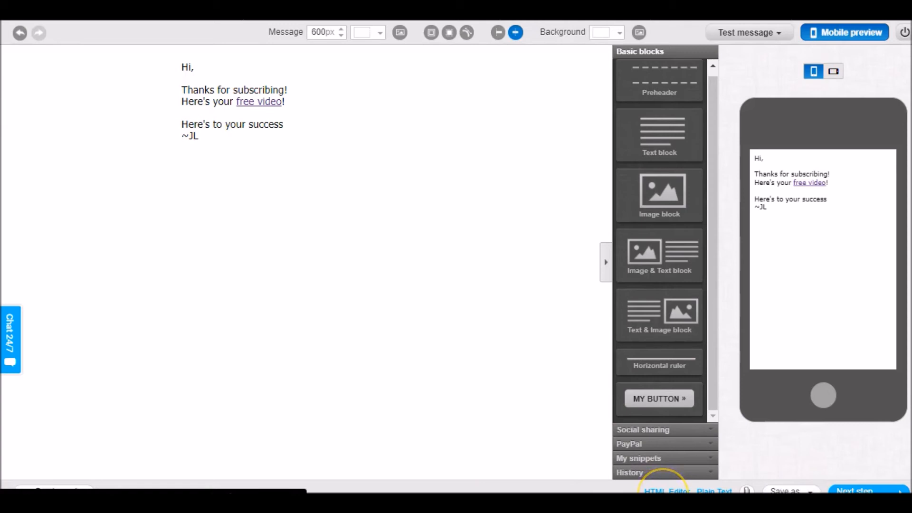
# Paste the copied message into the email's plain text version and close the plain text editor
pyautogui.click(702, 489)
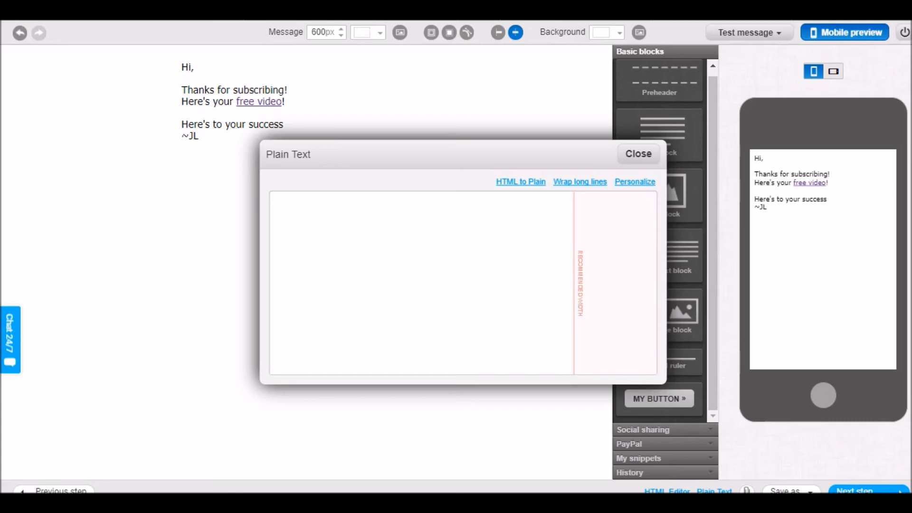
pyautogui.rightClick(278, 209)
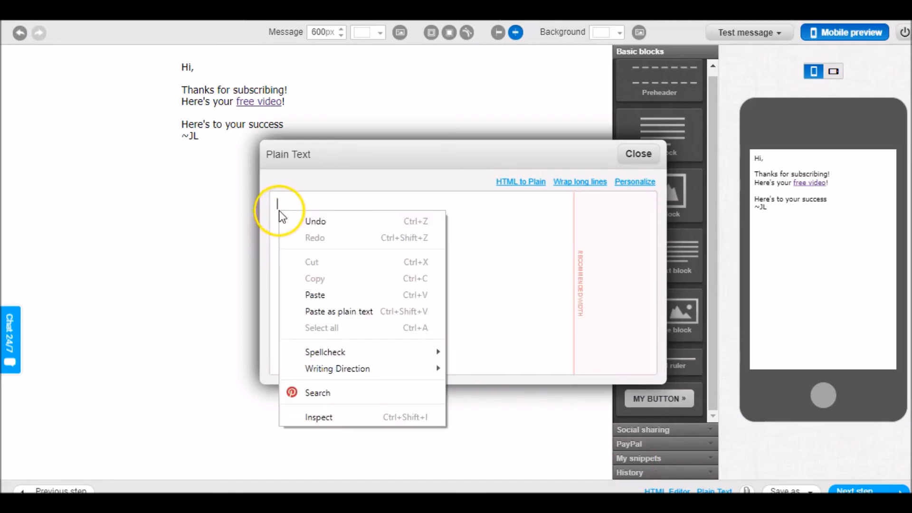
pyautogui.click(322, 294)
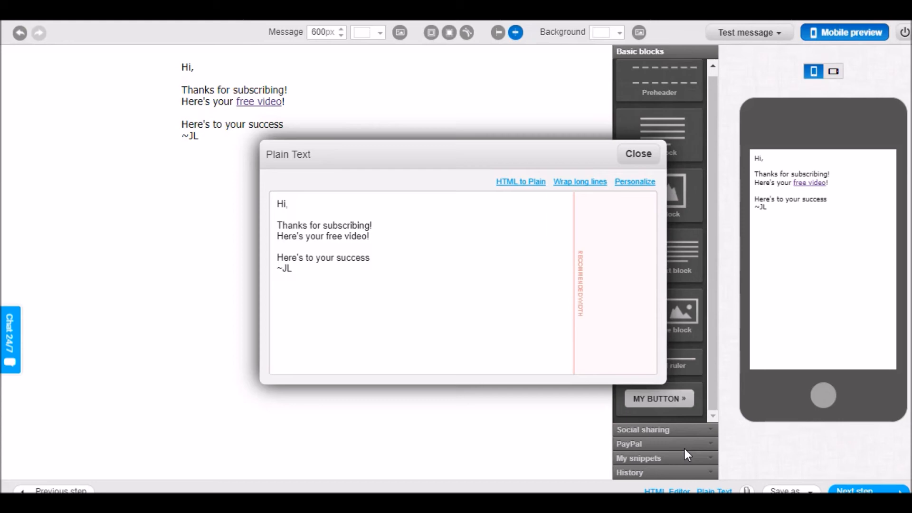
pyautogui.click(799, 271)
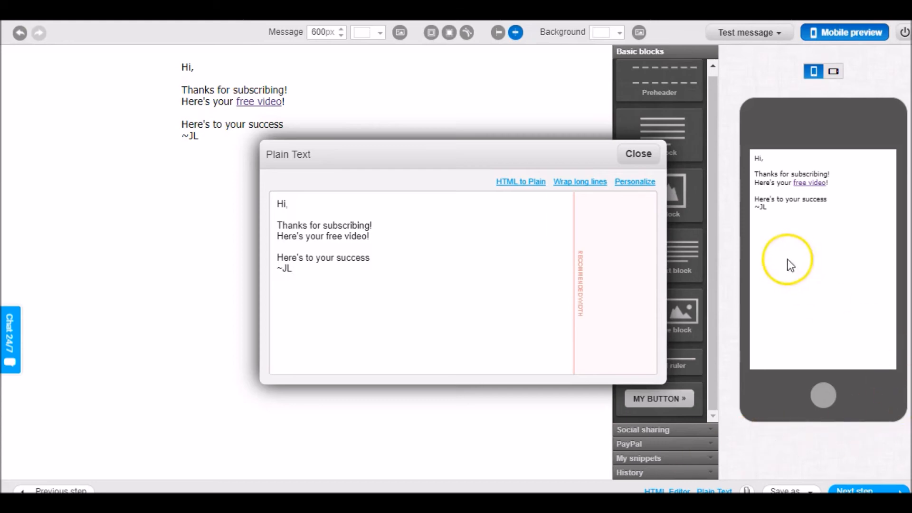
pyautogui.click(649, 169)
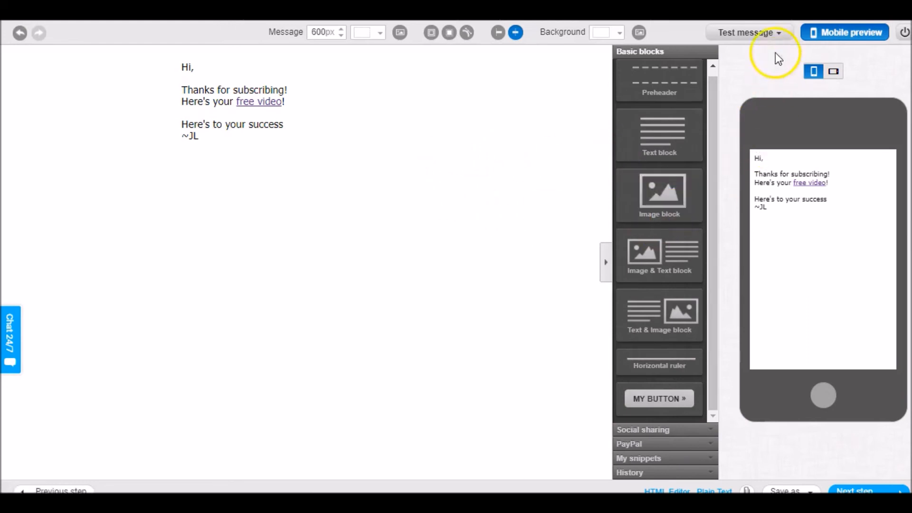
# Recheck the message's SpamScore with the plain text version included, then close the results
pyautogui.click(774, 34)
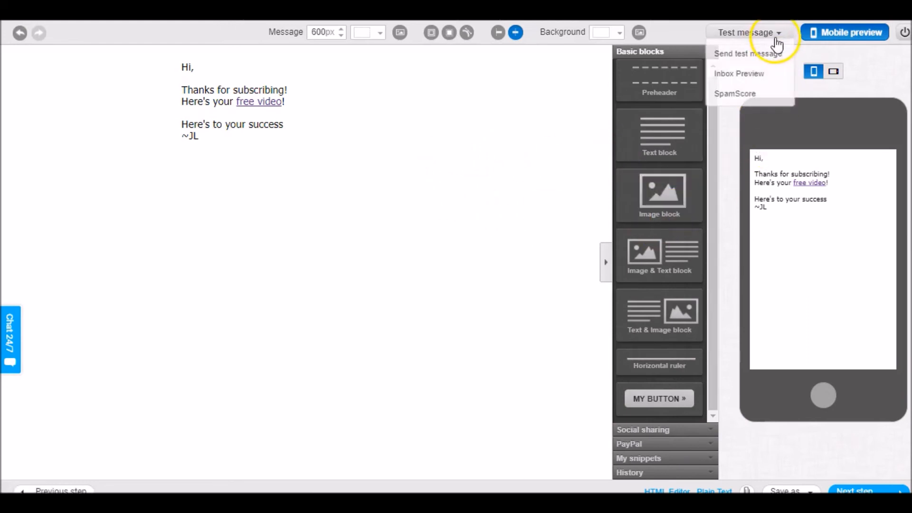
pyautogui.click(742, 95)
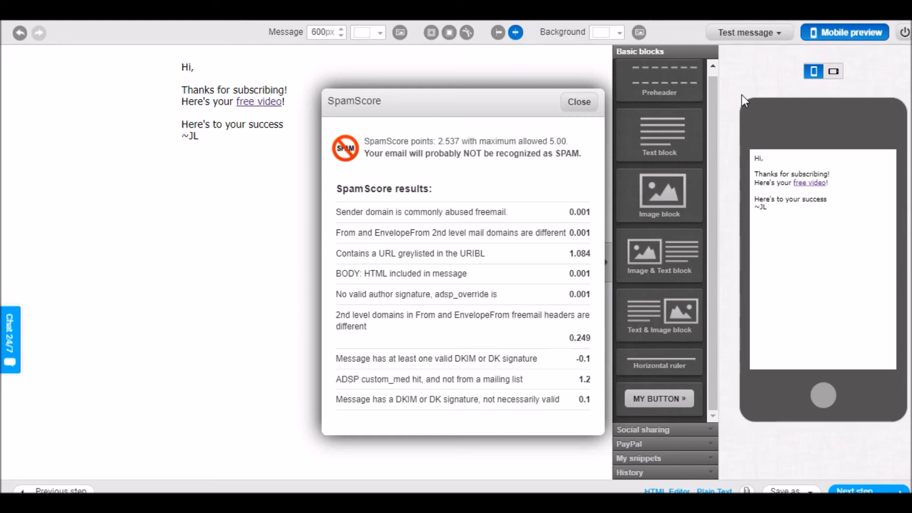
pyautogui.click(579, 101)
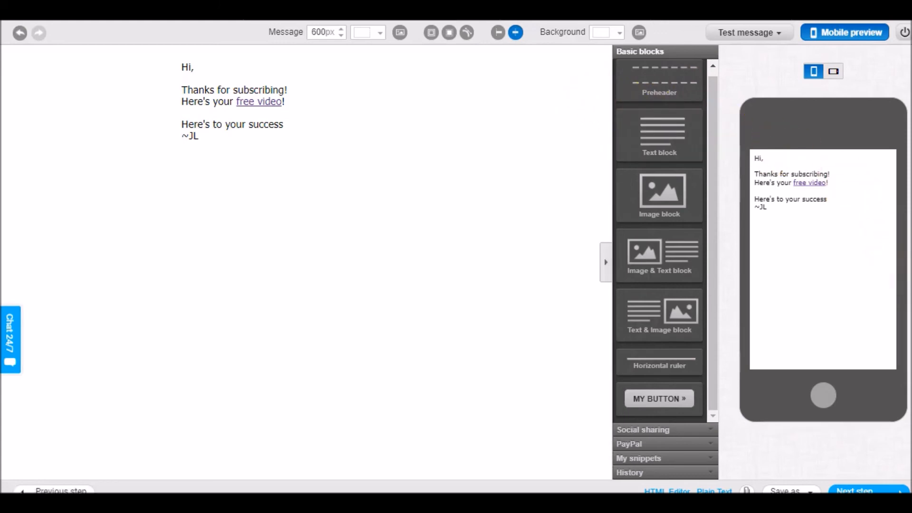
# Proceed from the message editor to the autoresponder settings, review them, and finish creating the autoresponder "email one"
pyautogui.click(887, 491)
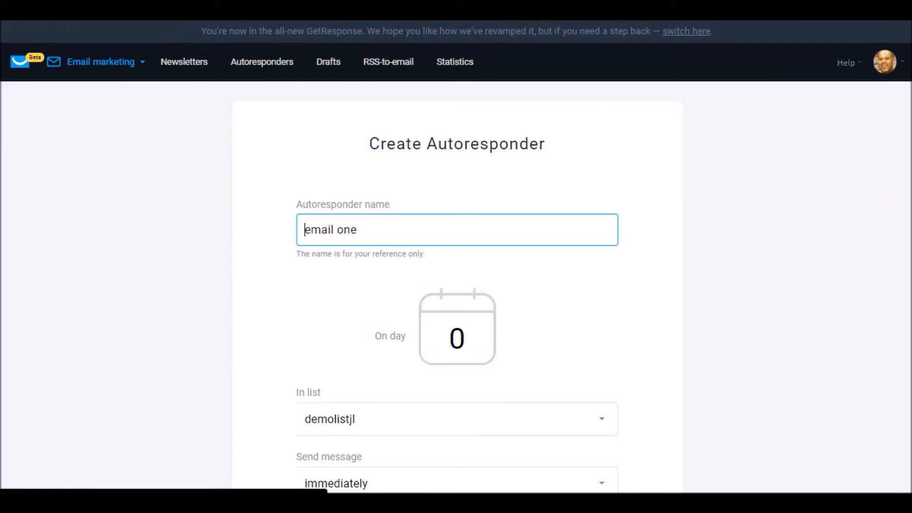
pyautogui.scroll(-3, 457, 257)
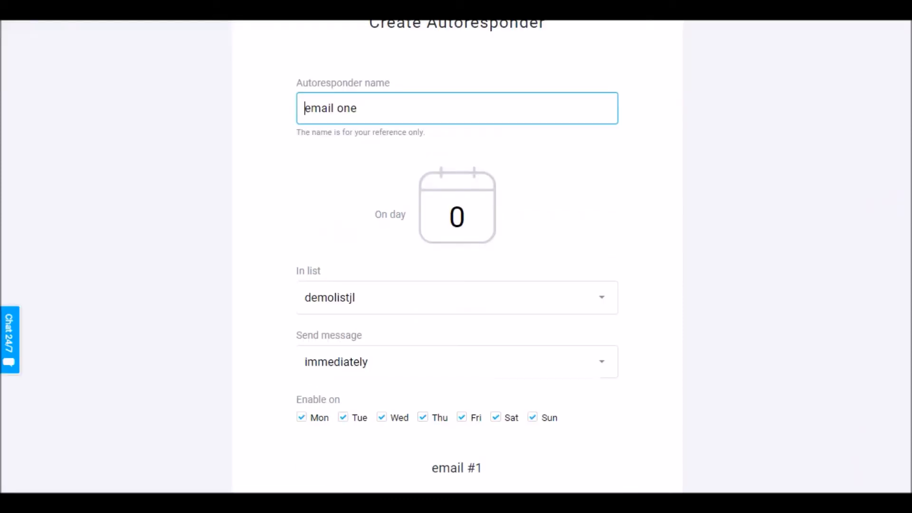
pyautogui.scroll(-1, 457, 256)
pyautogui.scroll(-8, 457, 257)
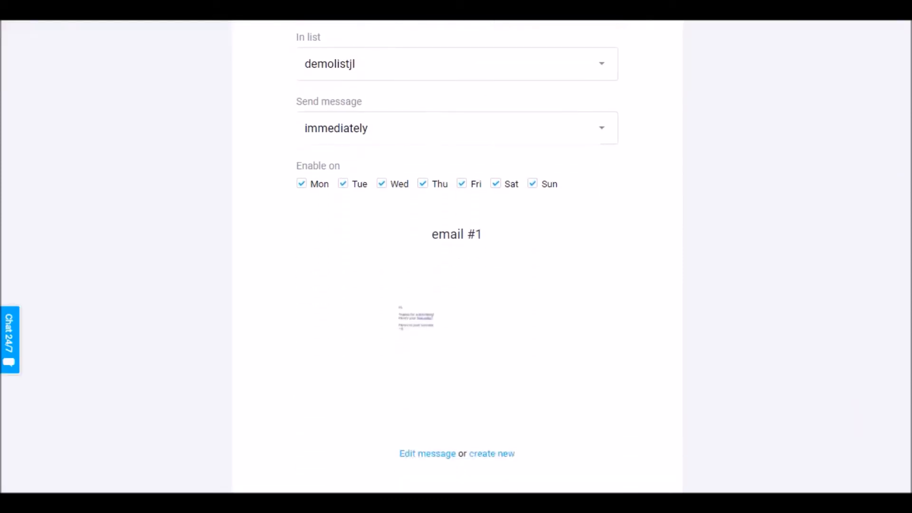
pyautogui.scroll(-1, 457, 256)
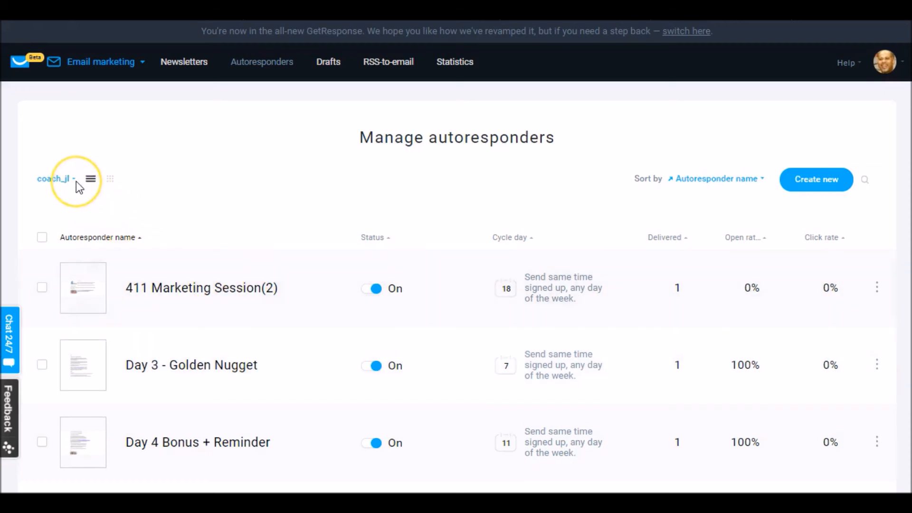
# Filter the autoresponders to demolistjl only, excluding coach_jl, and show them in the day-by-day calendar view
pyautogui.click(74, 181)
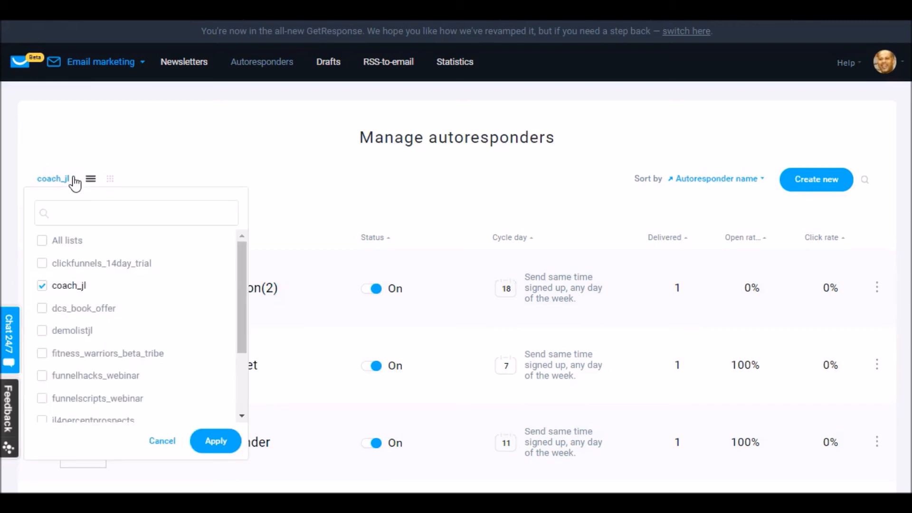
pyautogui.click(42, 330)
pyautogui.click(42, 286)
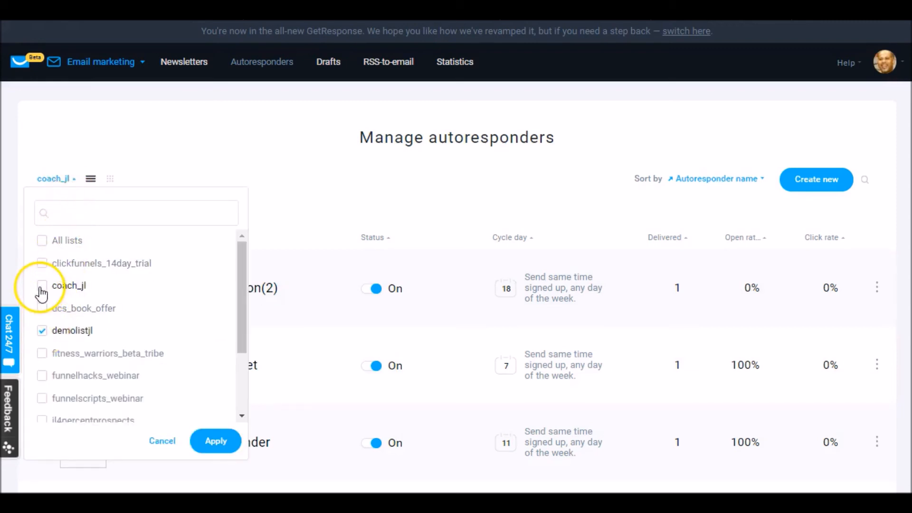
pyautogui.click(212, 442)
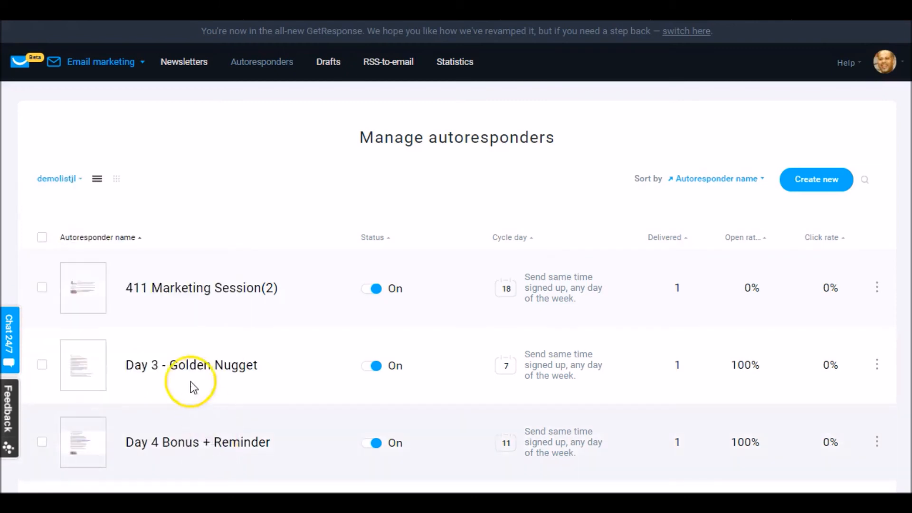
pyautogui.click(116, 179)
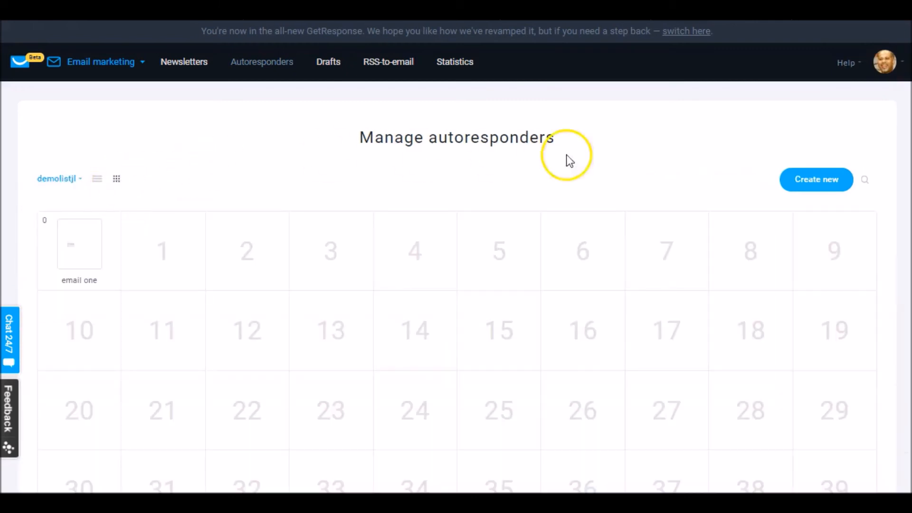
pyautogui.scroll(-3, 456, 257)
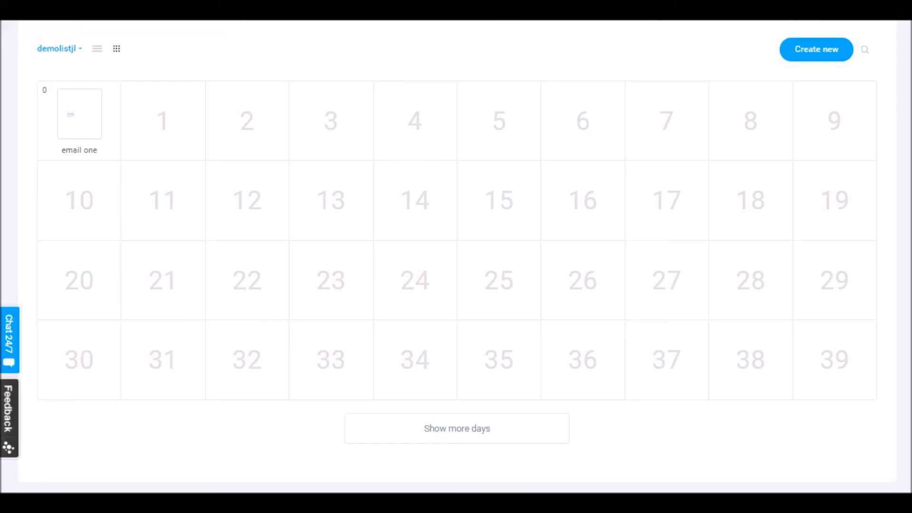
# Switch the list filter from demolistjl to clickfunnels_14day_trial and examine that list's autoresponder sequence by day
pyautogui.click(81, 53)
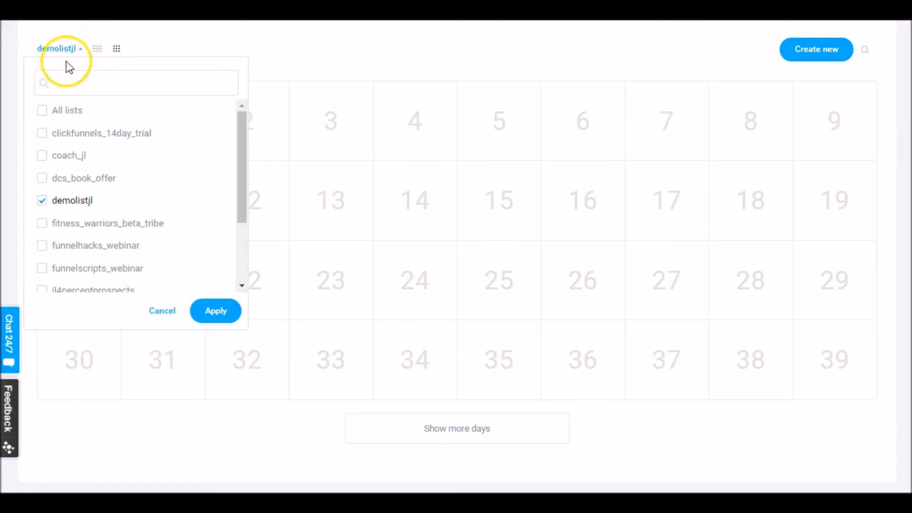
pyautogui.click(43, 136)
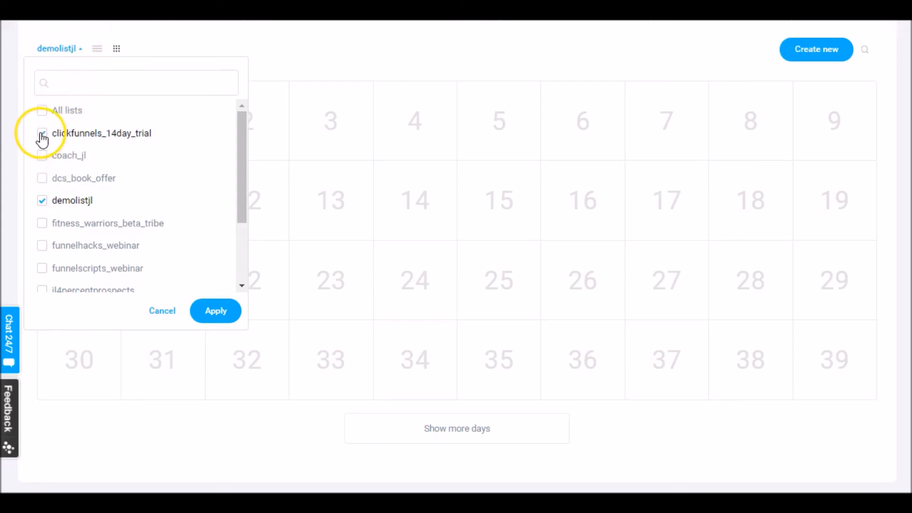
pyautogui.click(43, 201)
pyautogui.click(205, 308)
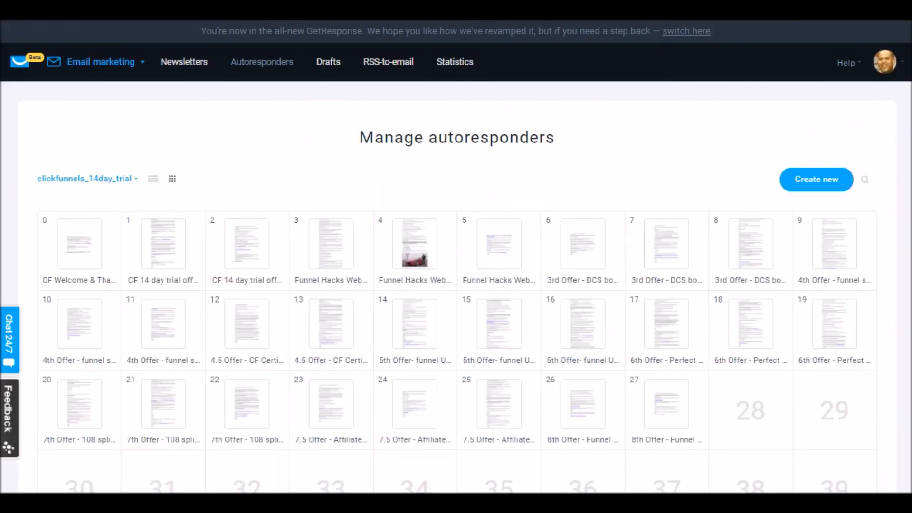
pyautogui.scroll(-3, 456, 257)
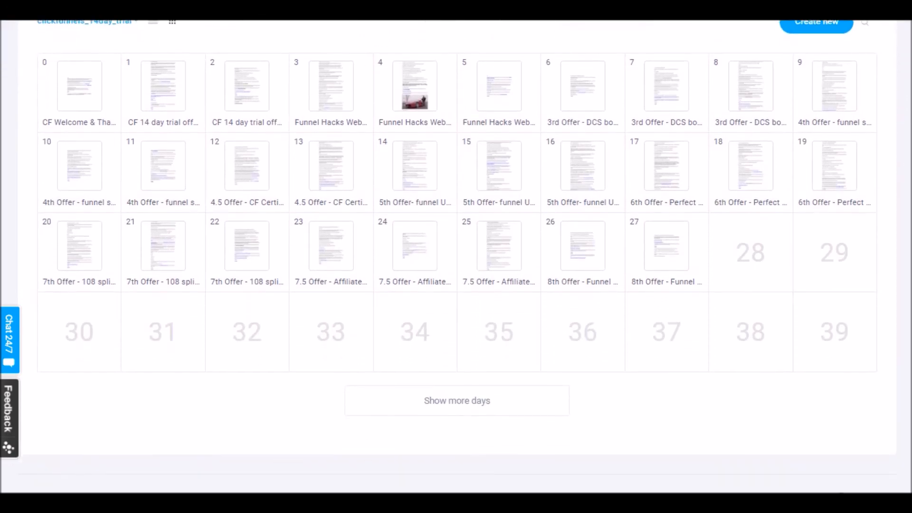
pyautogui.moveTo(911, 193)
pyautogui.scroll(4, 456, 237)
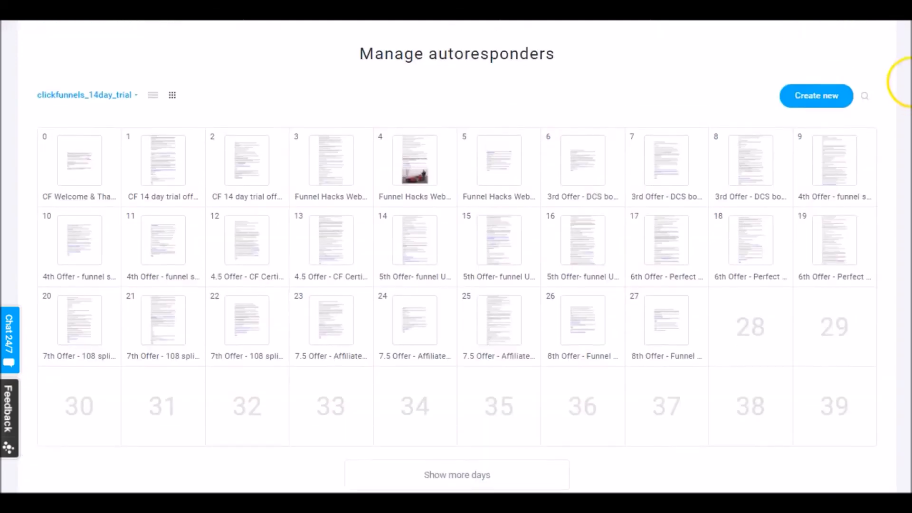